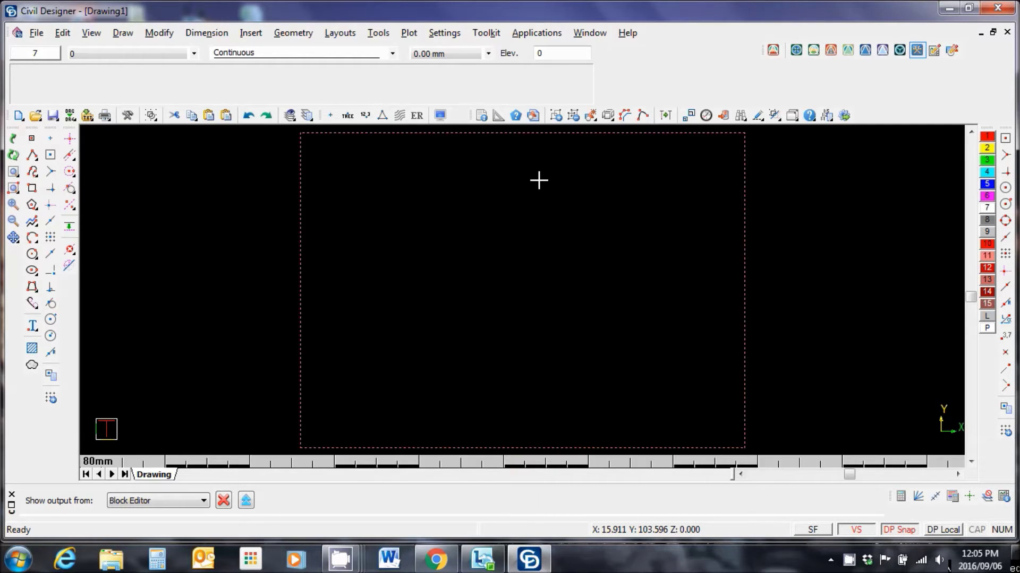
- Bring up the Open dialog with Ctrl+O to browse for an existing drawing
key("ctrl+o")
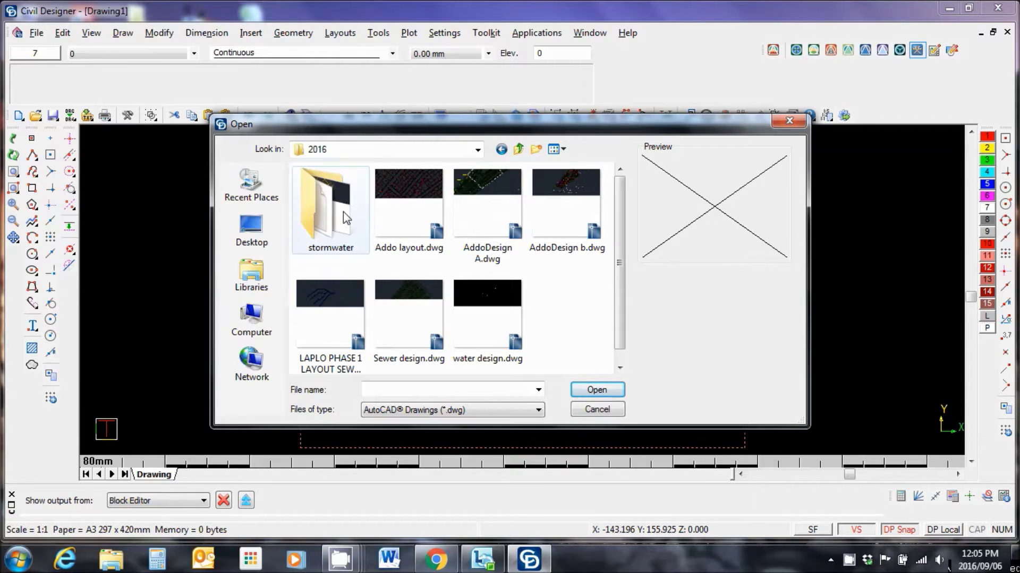
- Open stormwater\design_small.dwg on A0 841 x 1189mm paper, accepting coordinate negation and font substitution
double_click(333, 220)
left_click(334, 212)
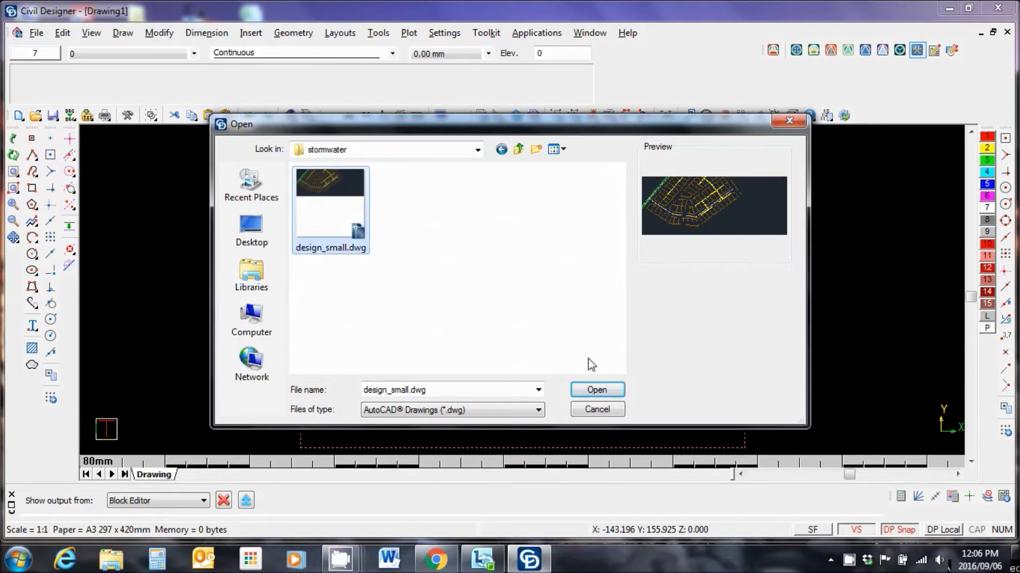
left_click(597, 390)
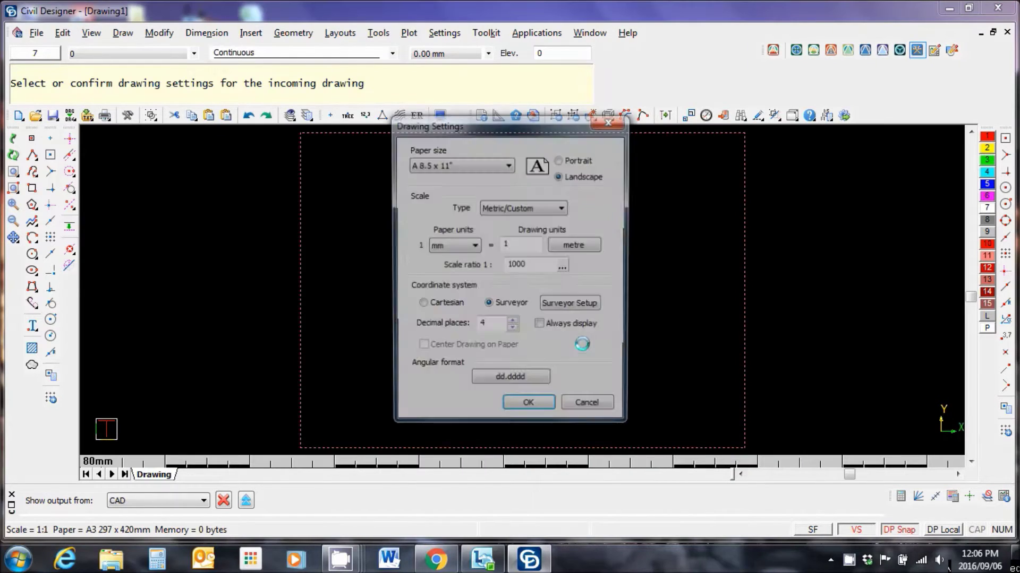
left_click(508, 165)
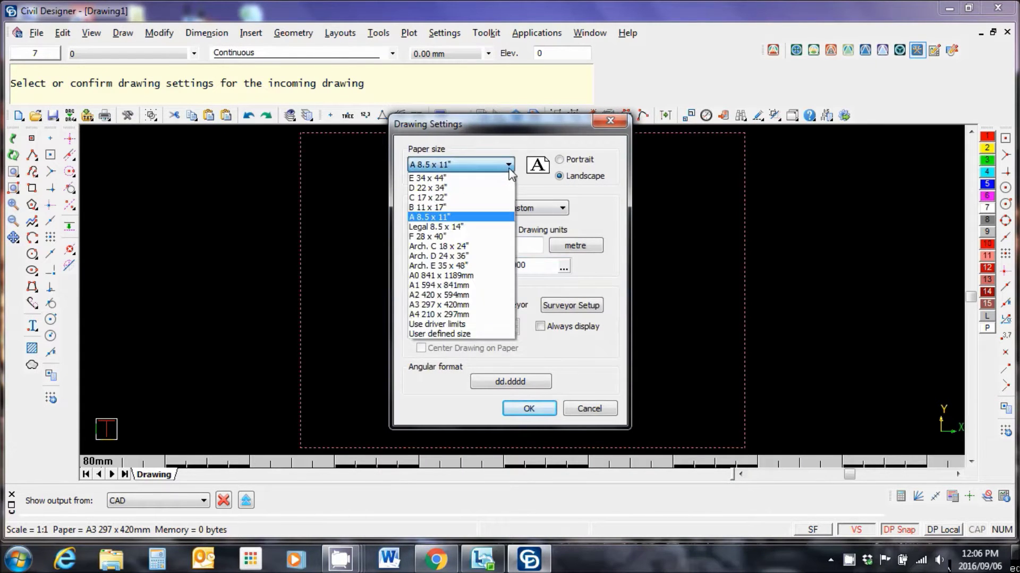
left_click(444, 276)
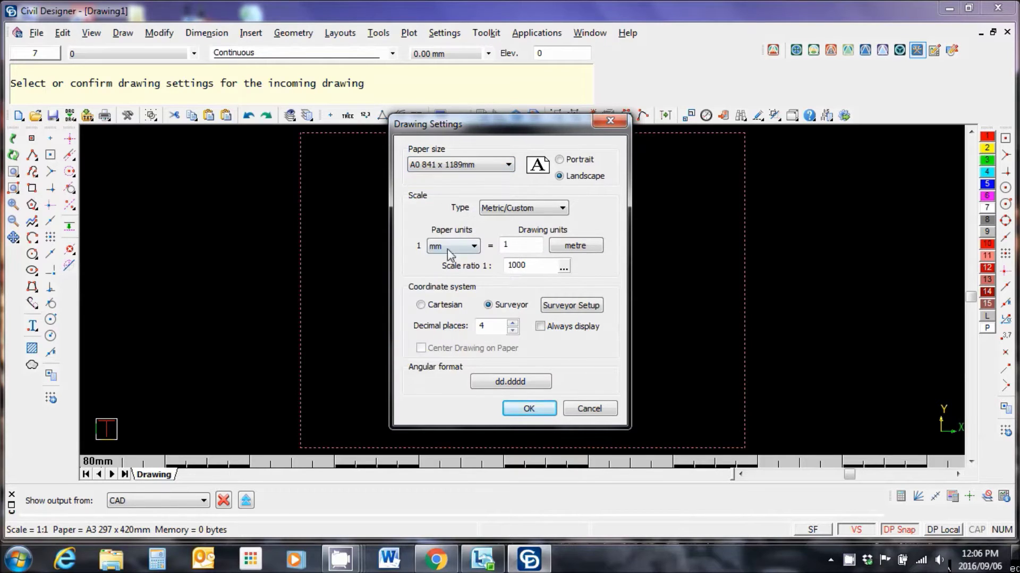
left_click(529, 409)
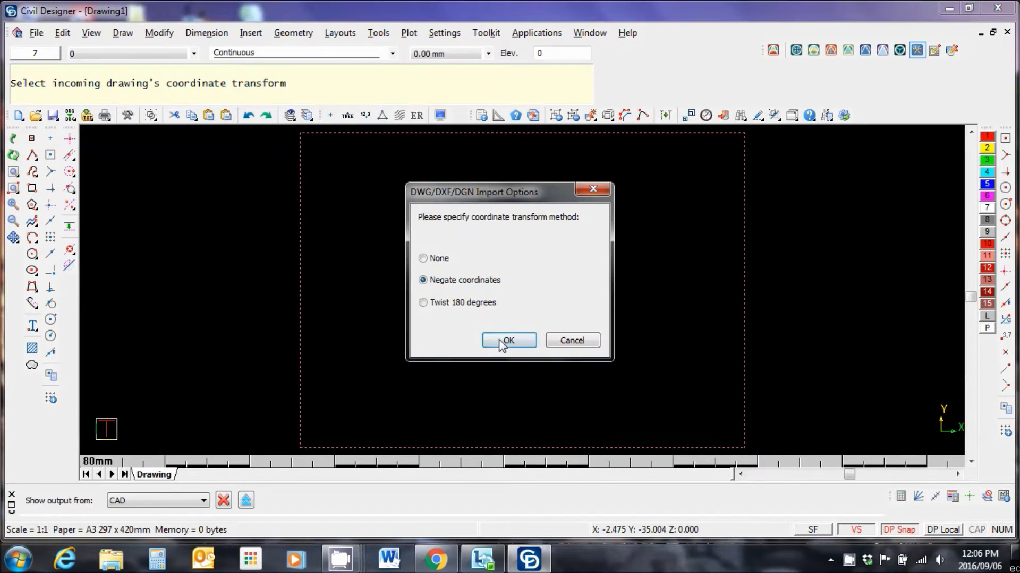
left_click(506, 342)
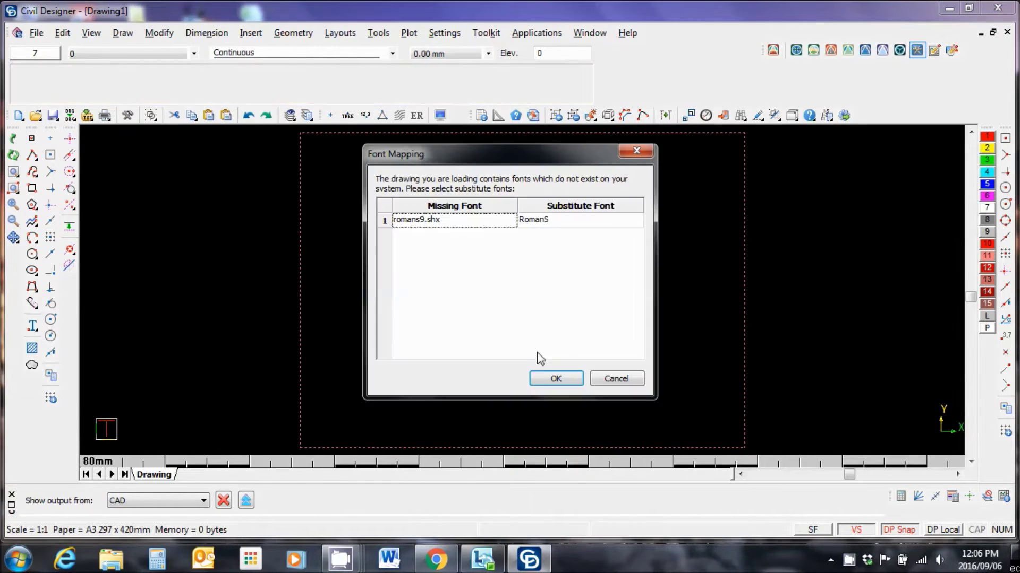
left_click(553, 378)
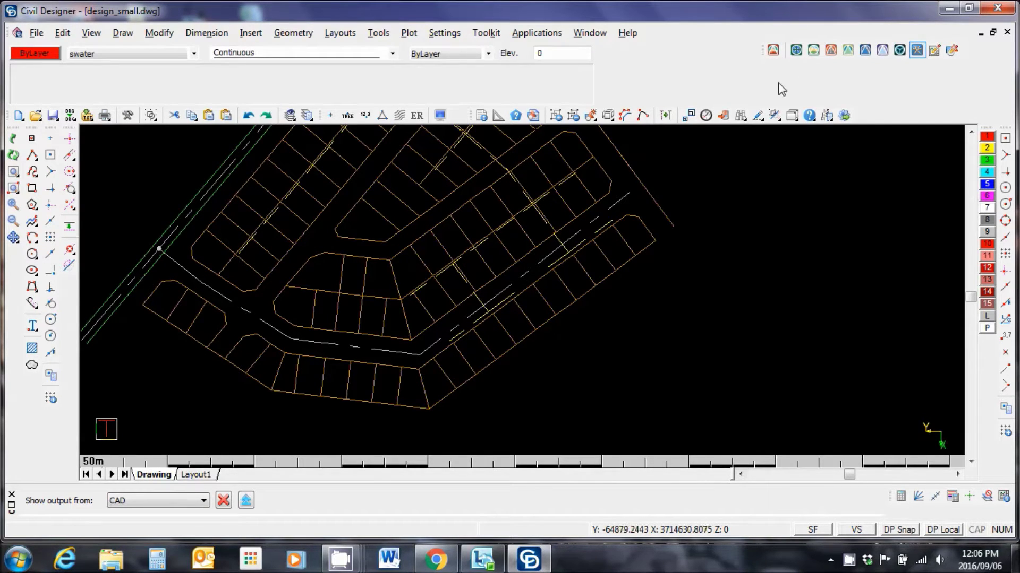
- Switch to Roads Mode and attach Addo.dt7 as the project's terrain model
left_click(830, 50)
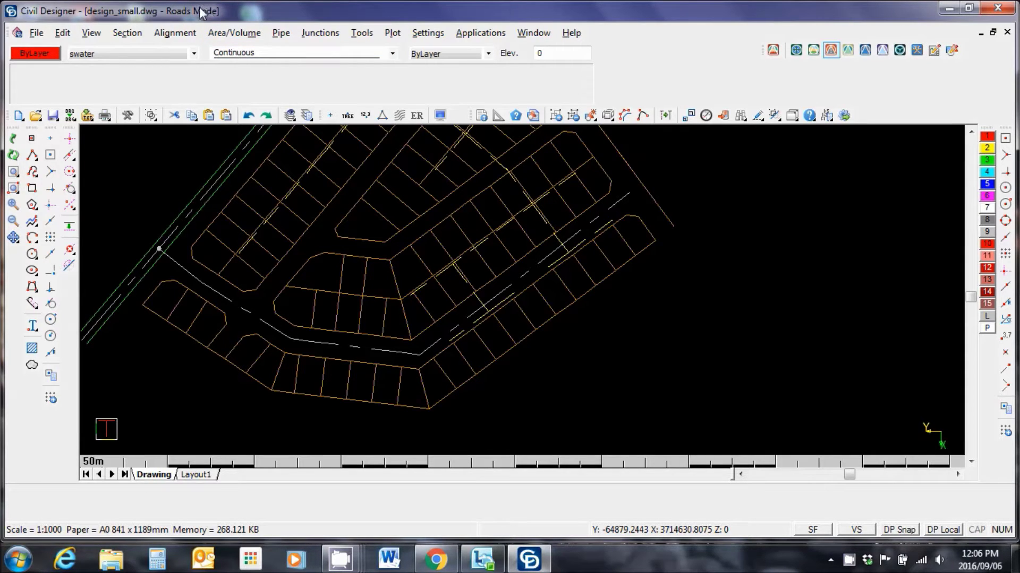
left_click(36, 33)
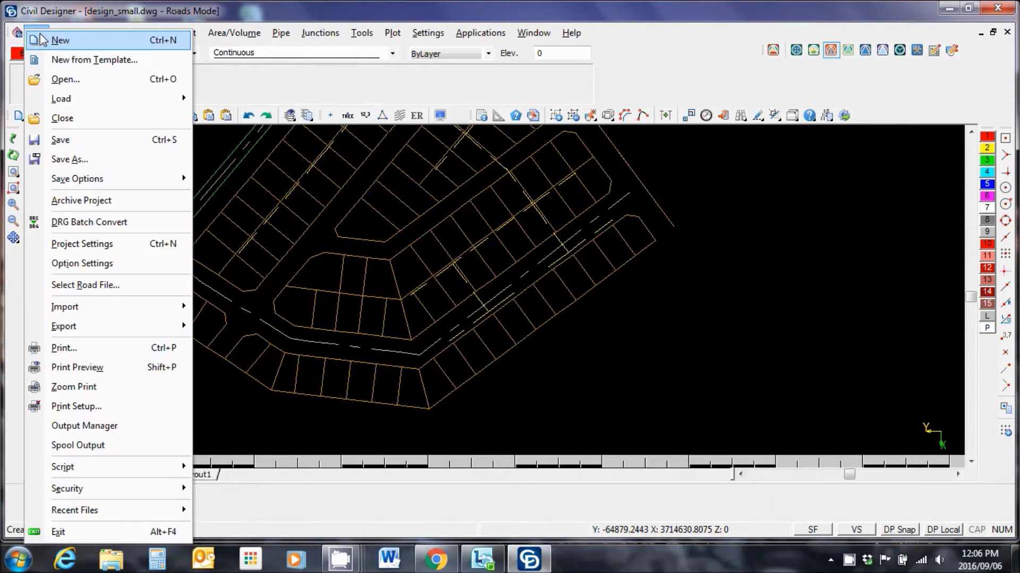
left_click(72, 245)
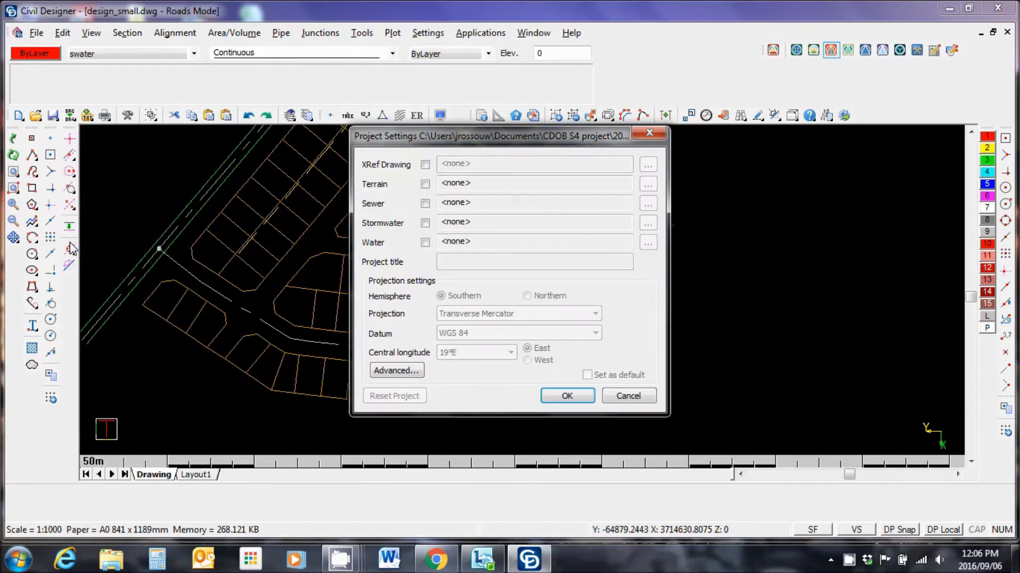
left_click(424, 184)
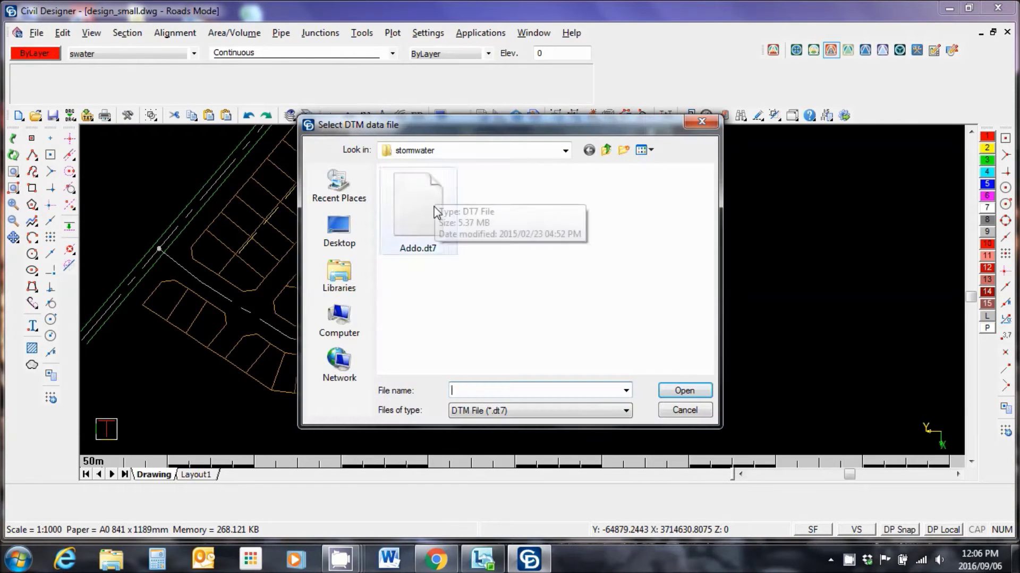
left_click(427, 214)
left_click(681, 391)
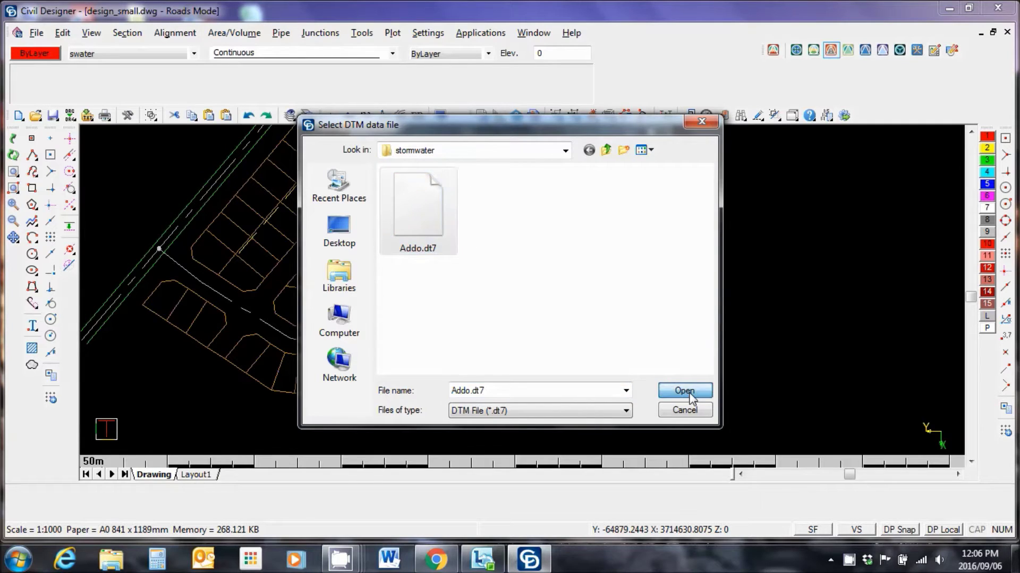
left_click(568, 397)
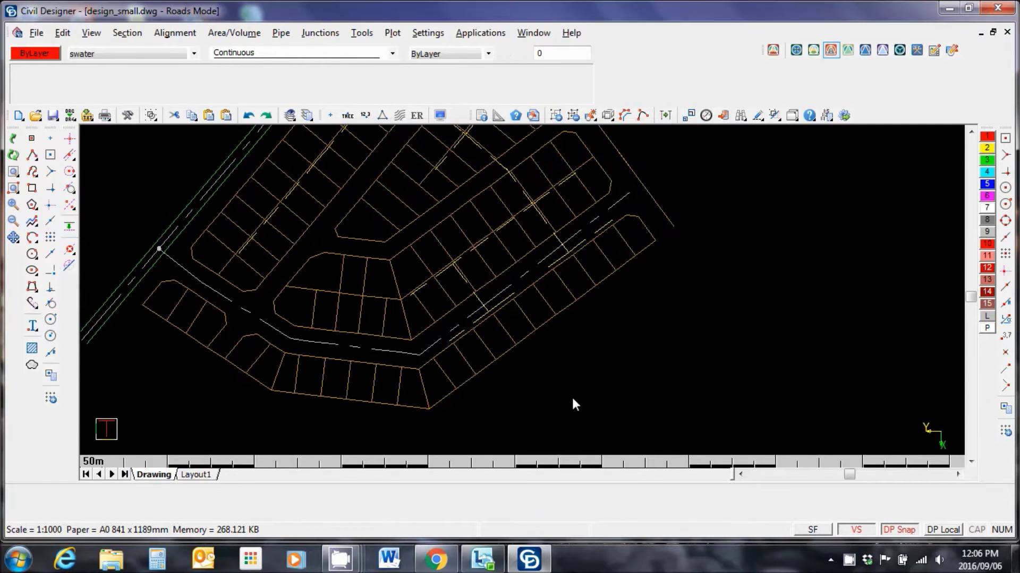
- Toggle the terrain triangulation mesh on and off again to check the survey points
scroll(669, 292, "down", 1)
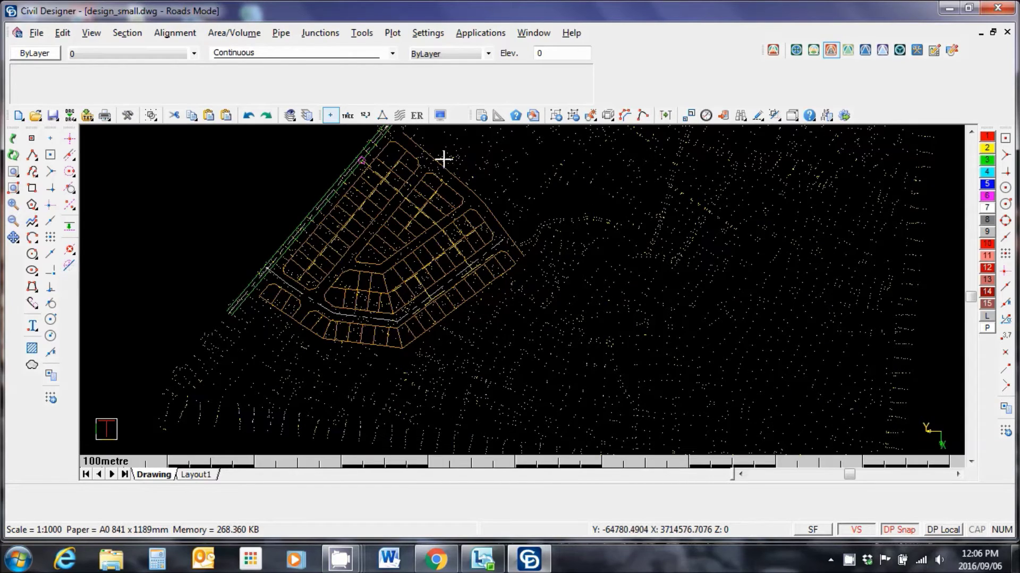
left_click(382, 116)
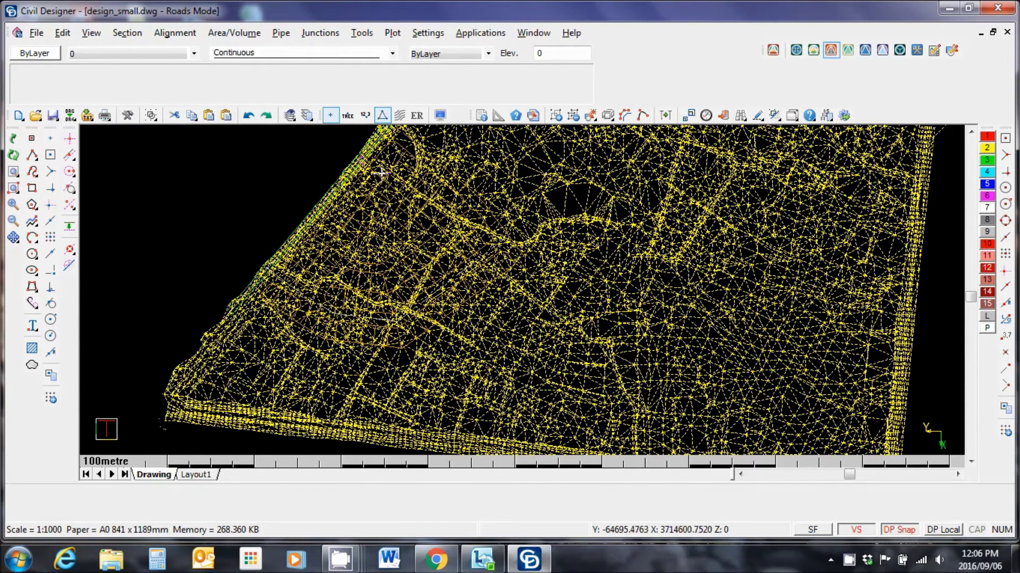
left_click(382, 116)
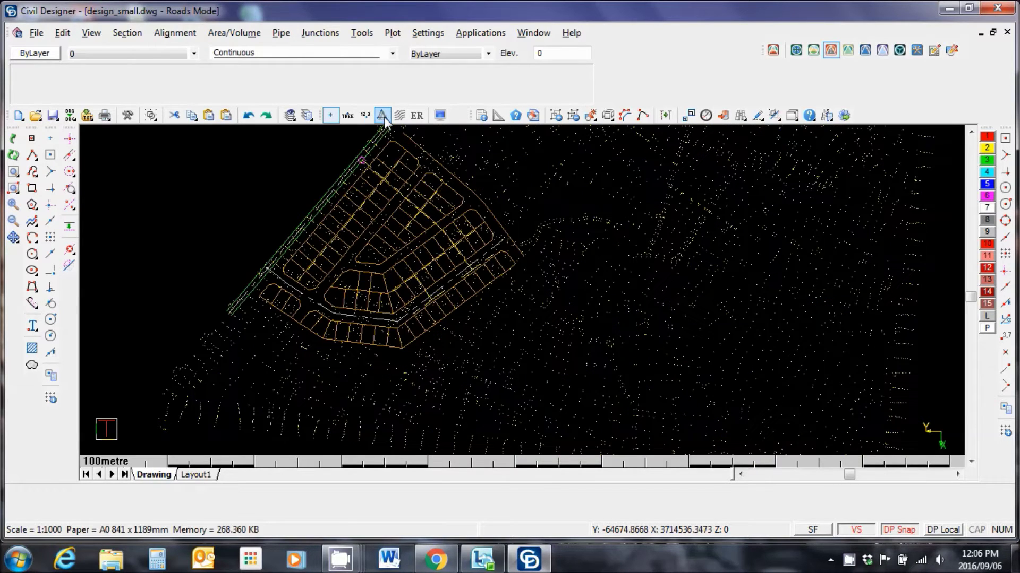
- Select Road1 and assign Urban Single.tem as its default cross-section template
left_click(36, 34)
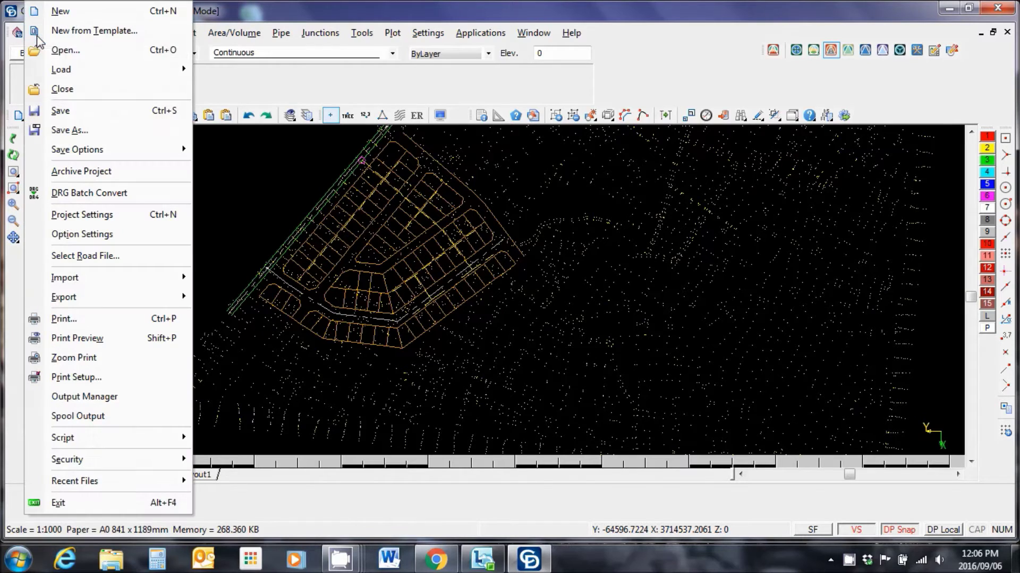
left_click(98, 256)
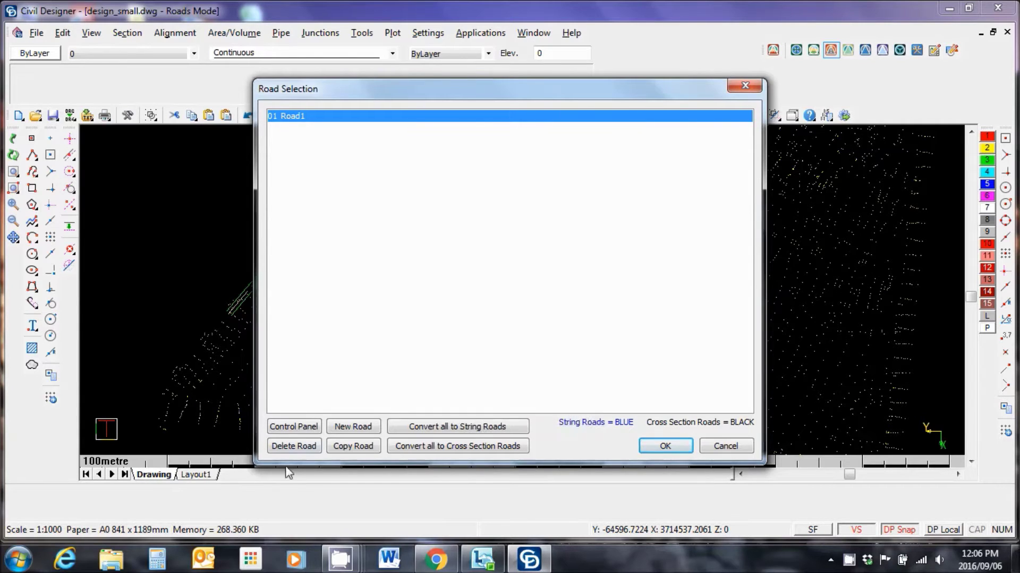
left_click(307, 430)
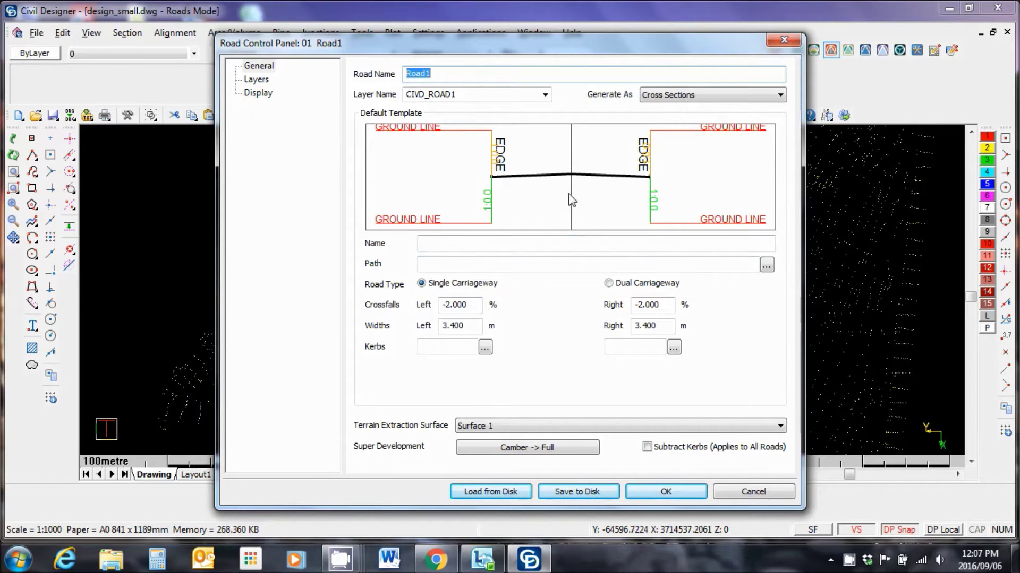
left_click(766, 265)
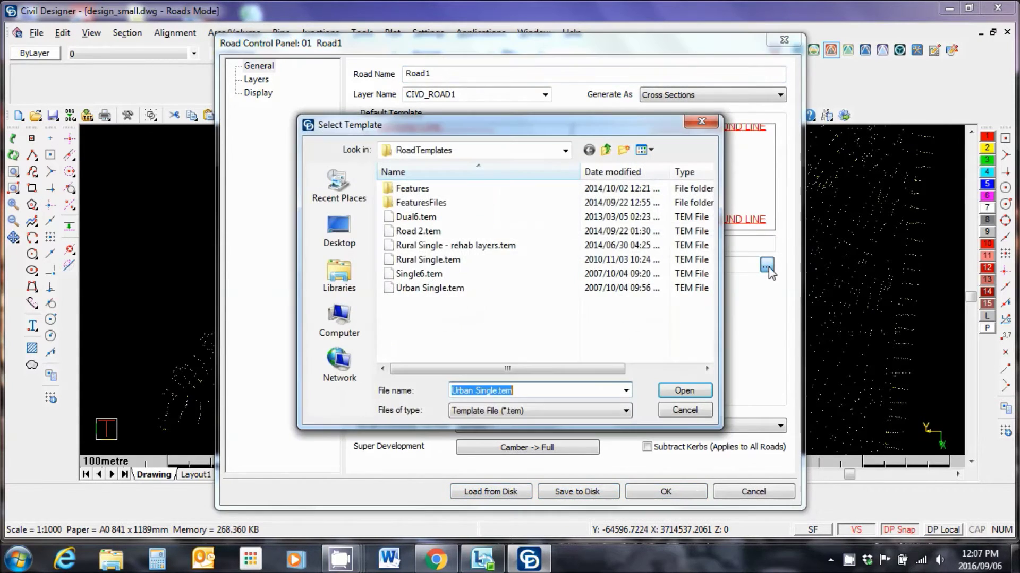
left_click(430, 290)
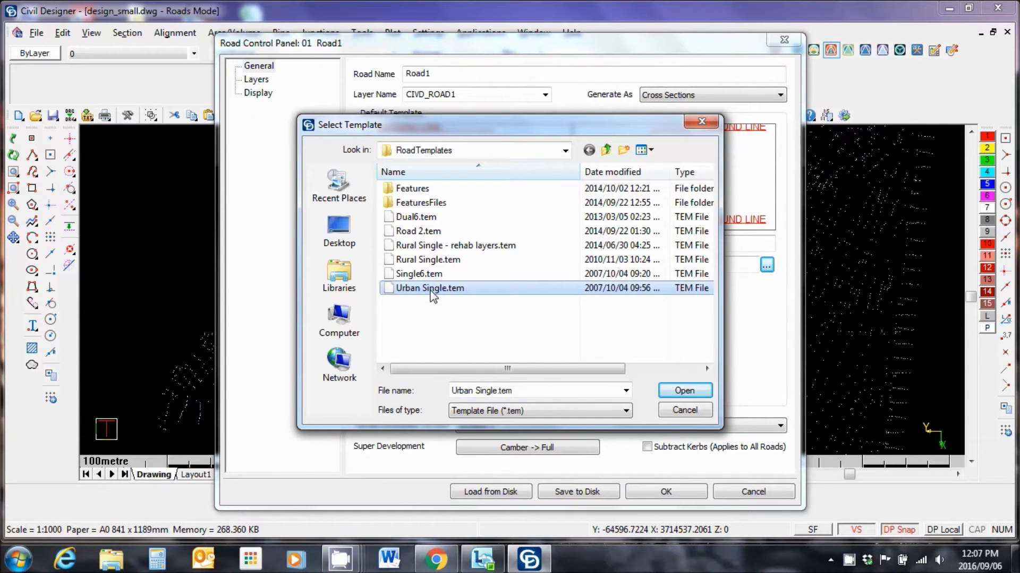
left_click(685, 391)
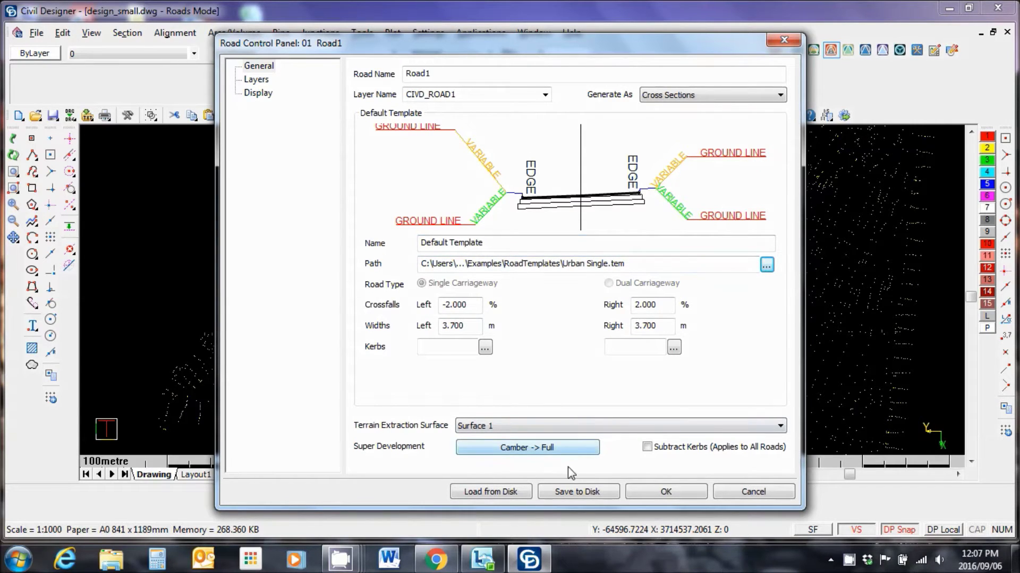
left_click(663, 493)
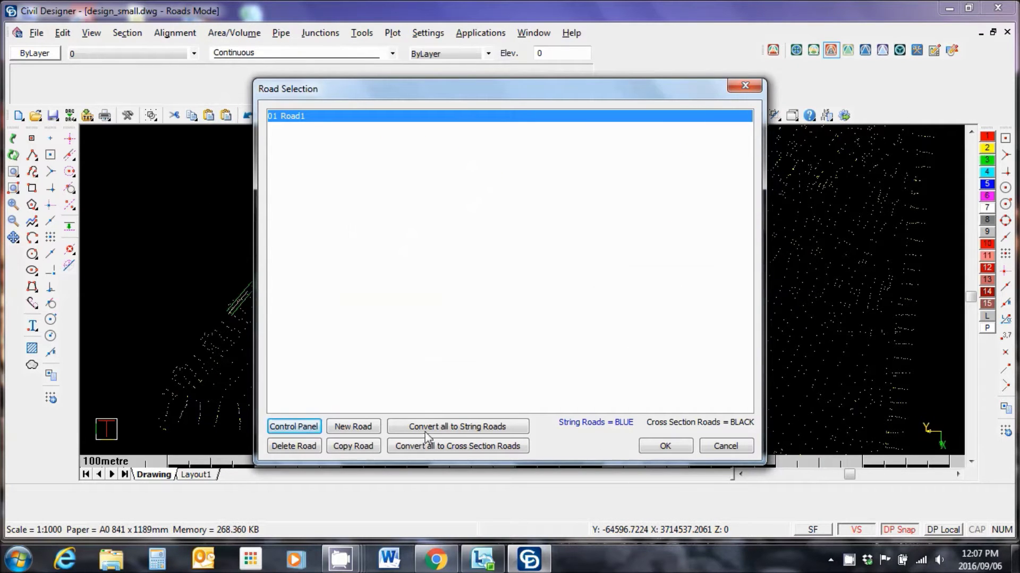
left_click(665, 446)
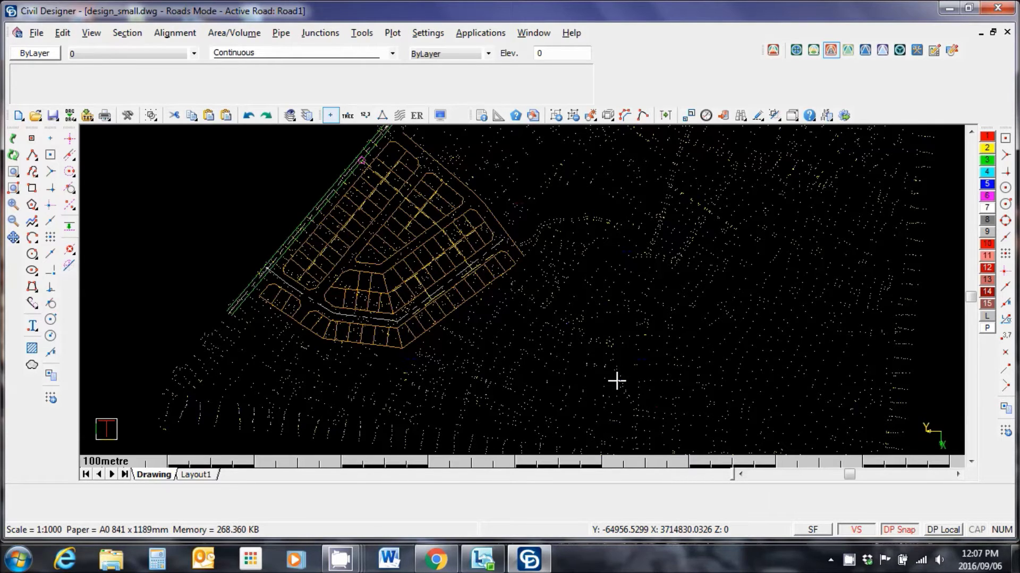
left_click(186, 33)
- Start graphical PI insertion with snap to any point, placing PI0 and PI1 at the road's start
mouse_move(192, 51)
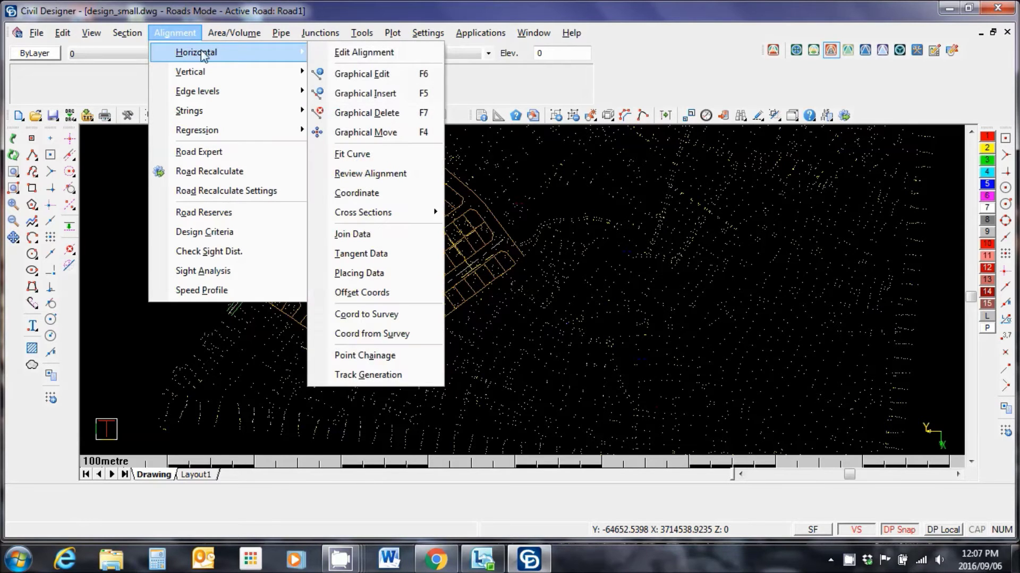
left_click(360, 95)
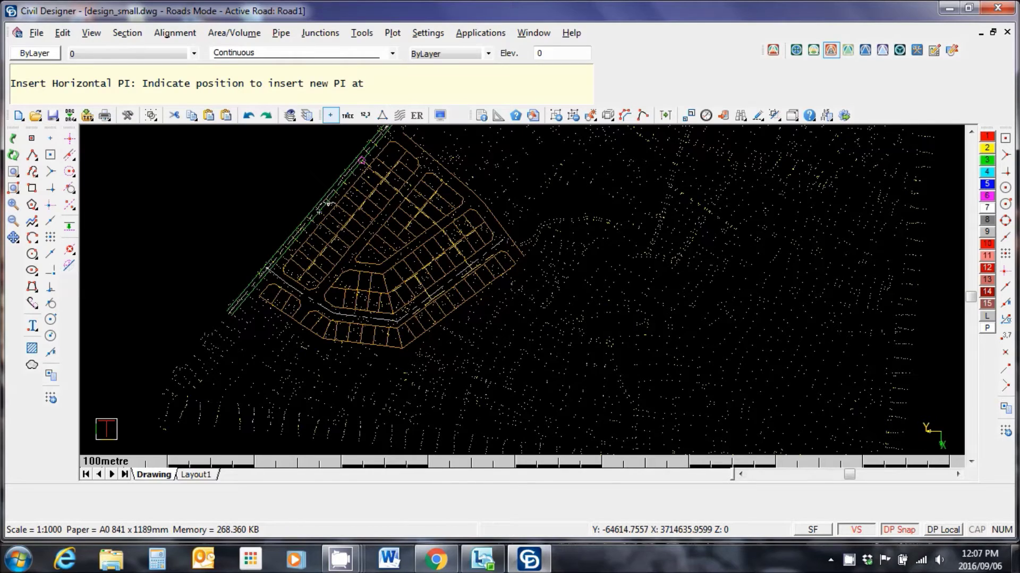
left_click(51, 157)
scroll(522, 290, "up", 2)
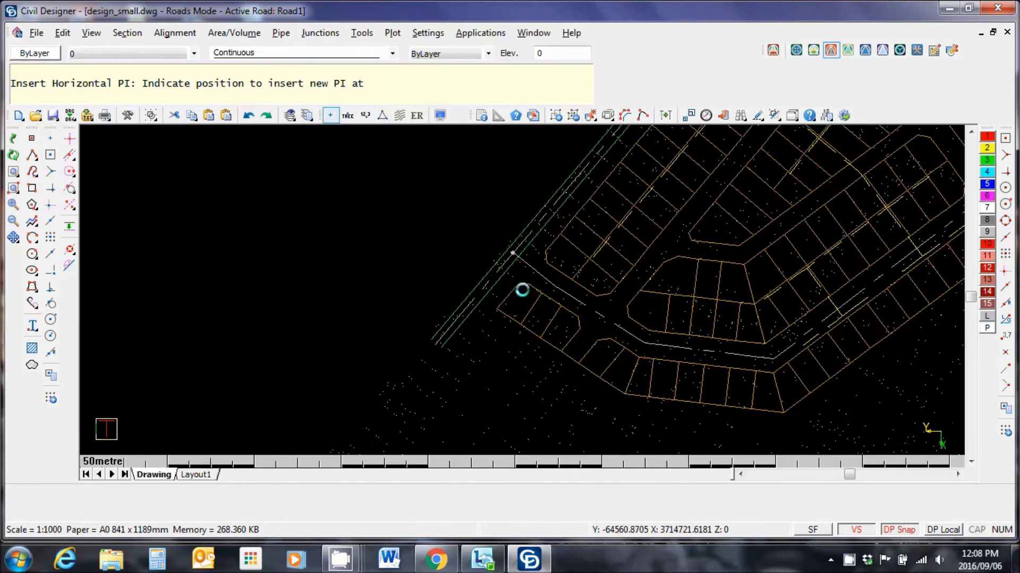
scroll(522, 290, "up", 2)
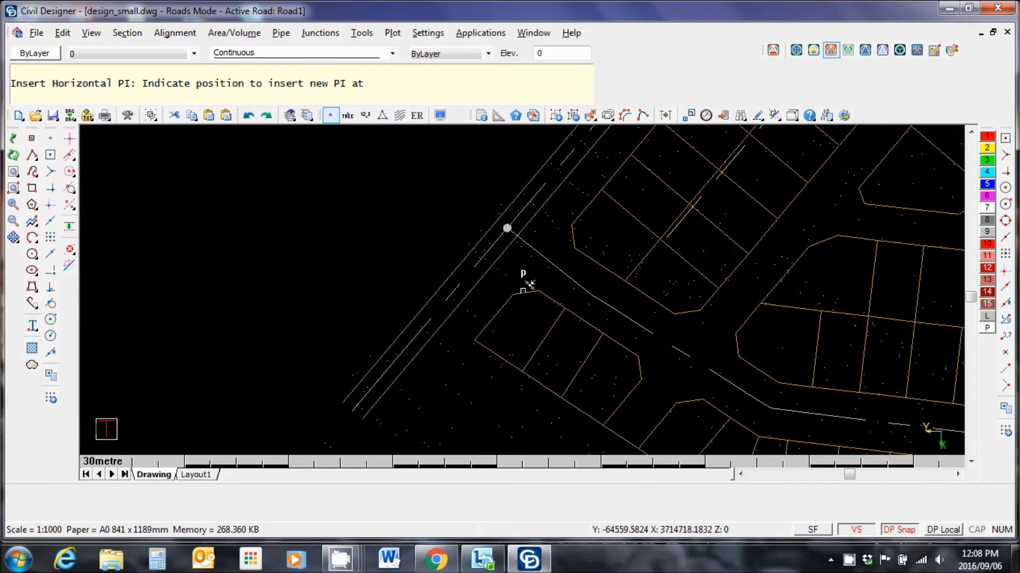
left_click(508, 228)
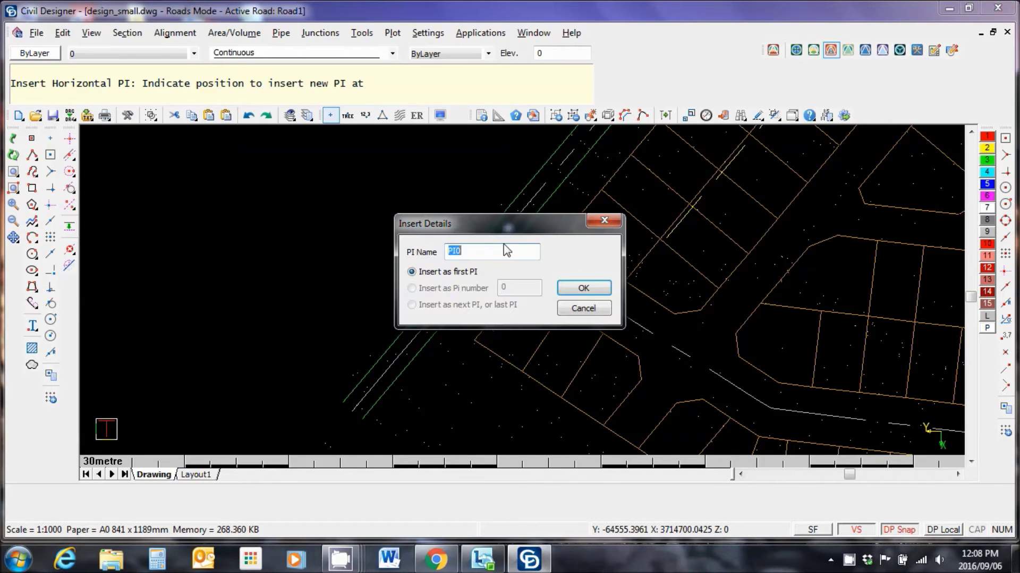
left_click(582, 289)
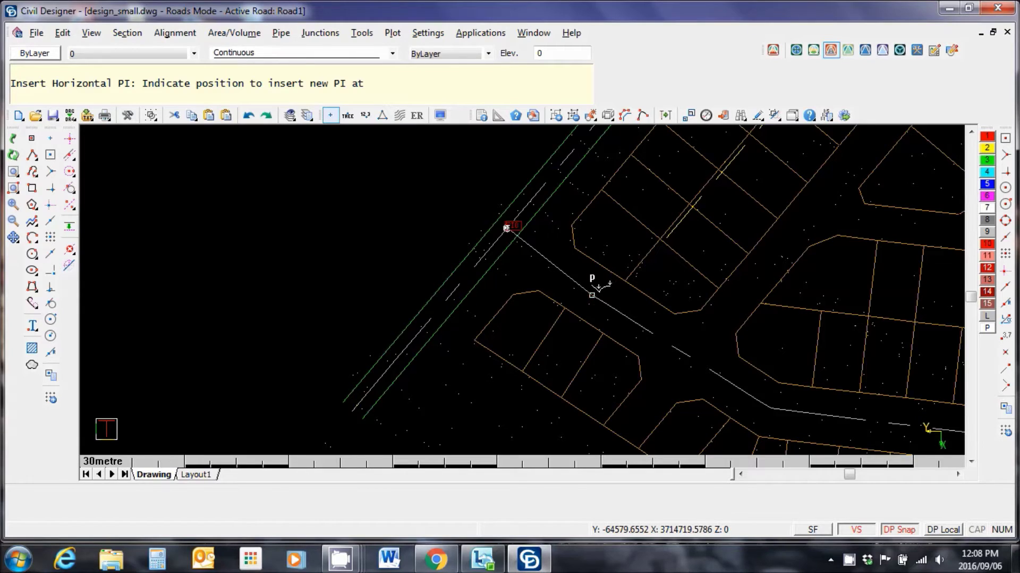
left_click(592, 284)
left_click(583, 289)
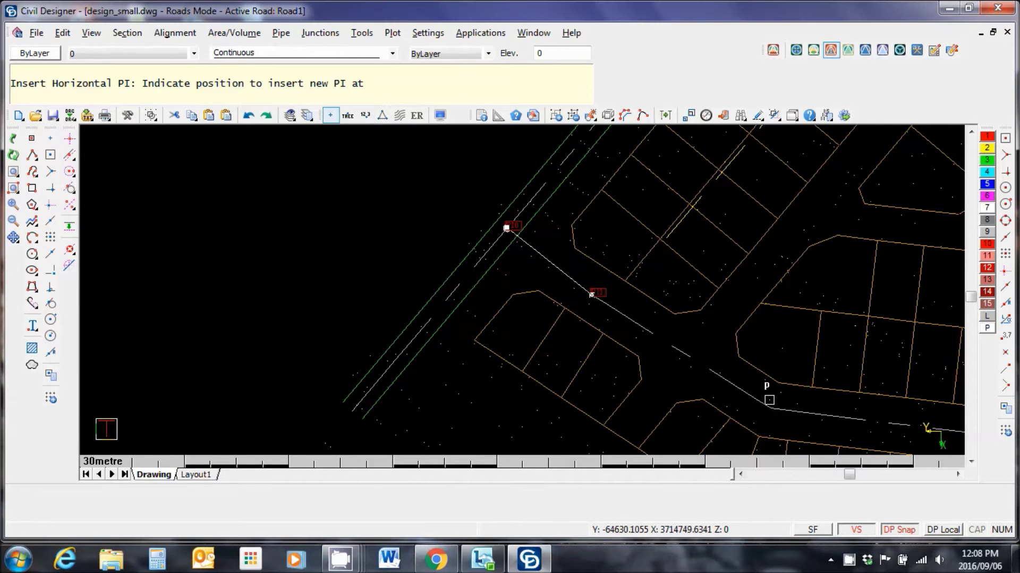
- Place PI2, PI3 at the bend and PI4 at the road's far end, then finish inserting
left_click(769, 407)
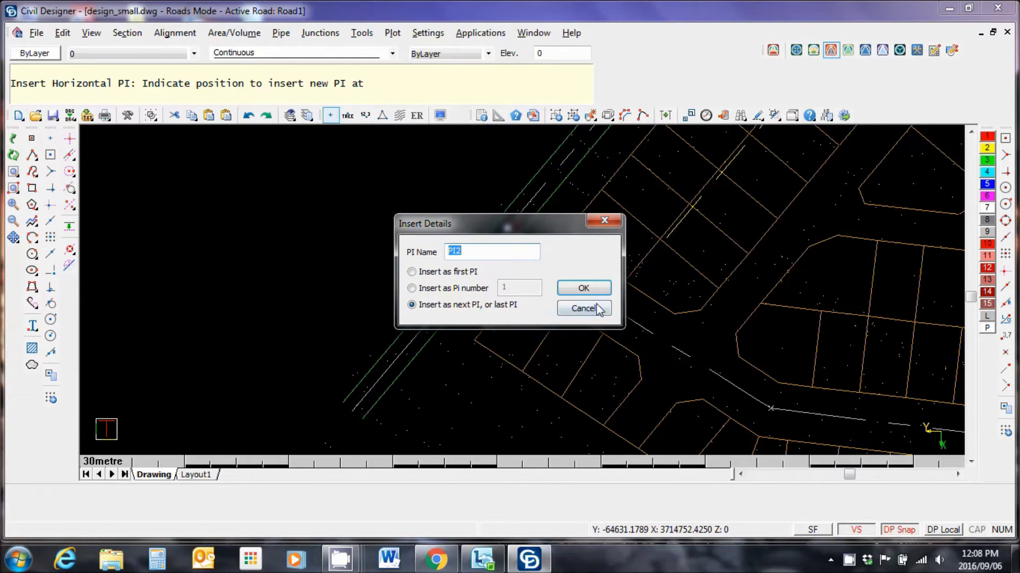
left_click(583, 289)
scroll(521, 289, "down", 3)
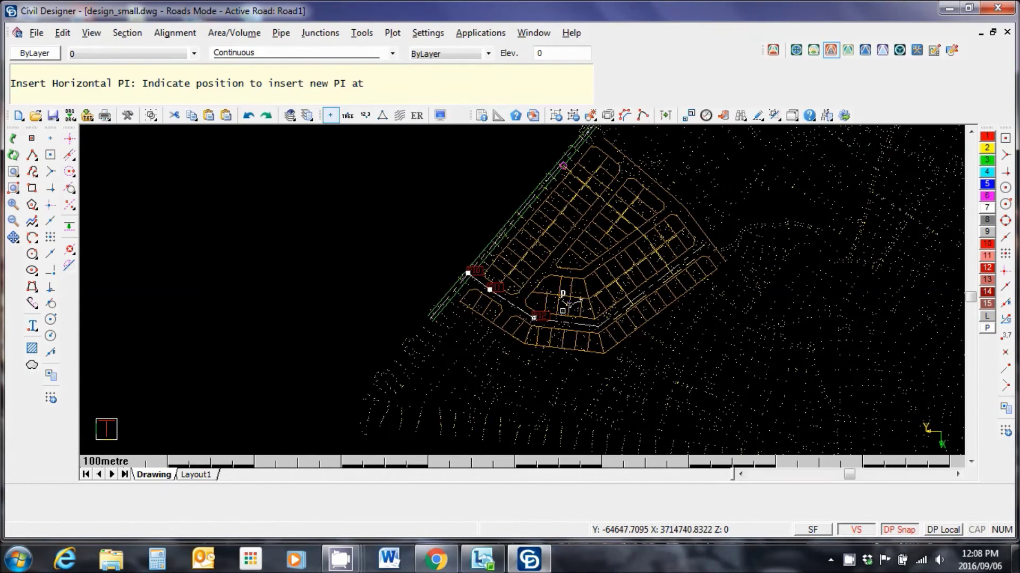
scroll(521, 289, "up", 5)
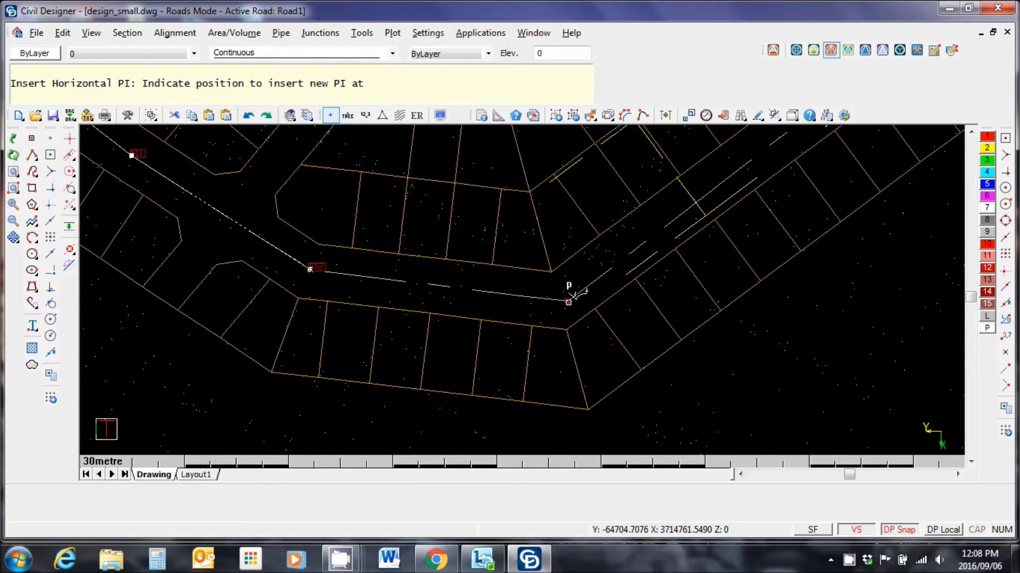
left_click(568, 302)
left_click(580, 289)
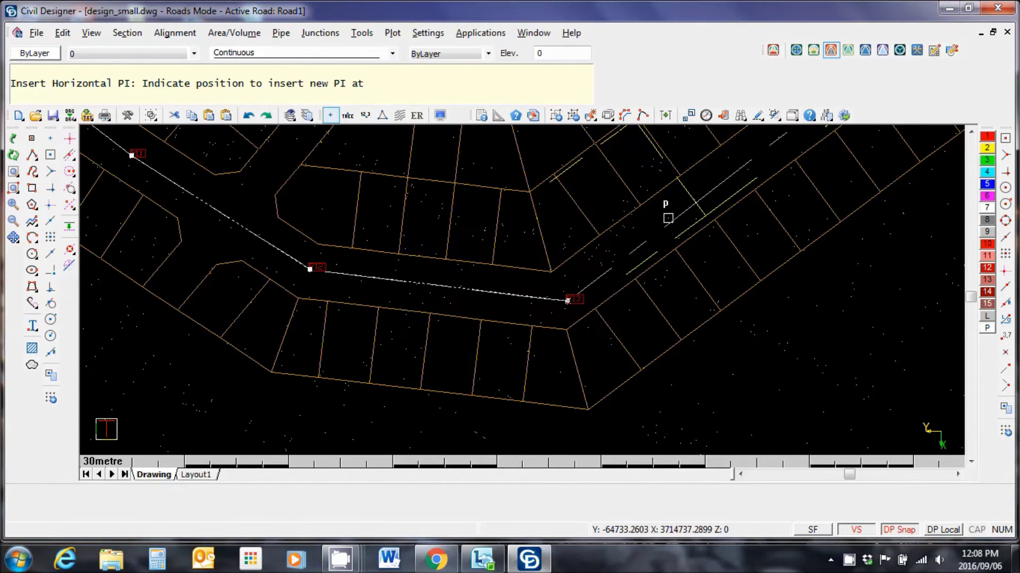
scroll(521, 289, "down", 3)
scroll(521, 289, "up", 3)
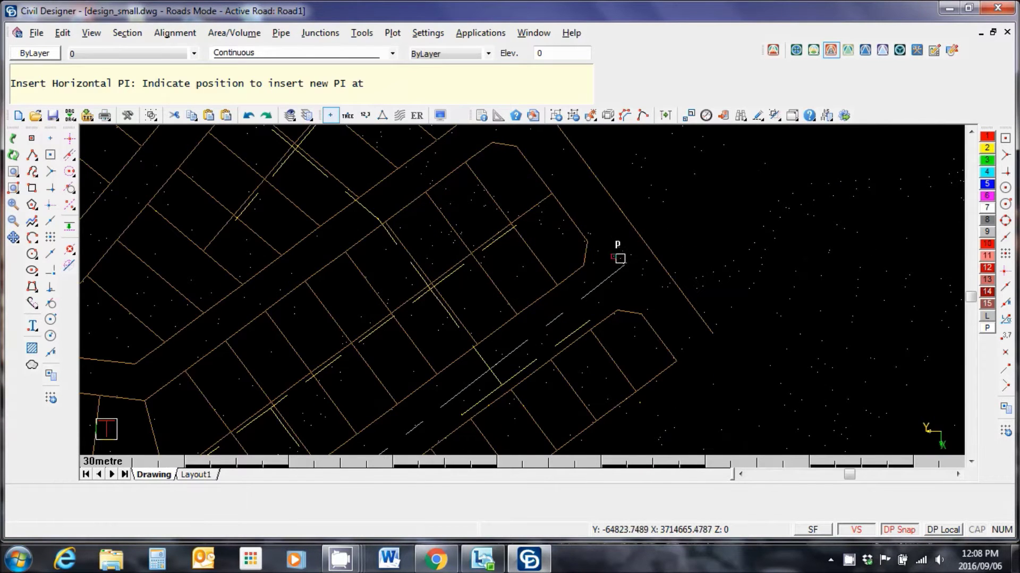
scroll(624, 263, "up", 3)
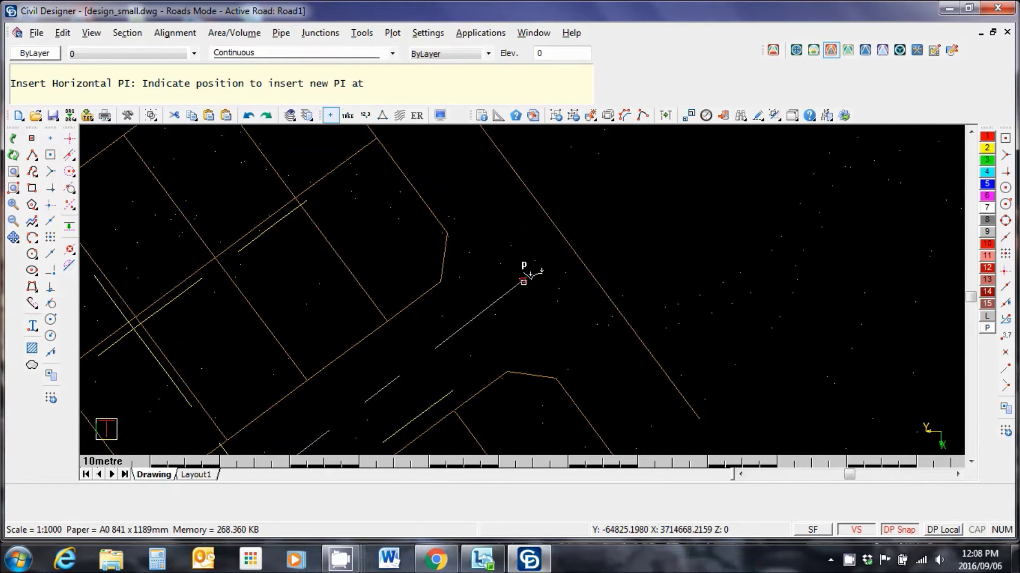
left_click(523, 280)
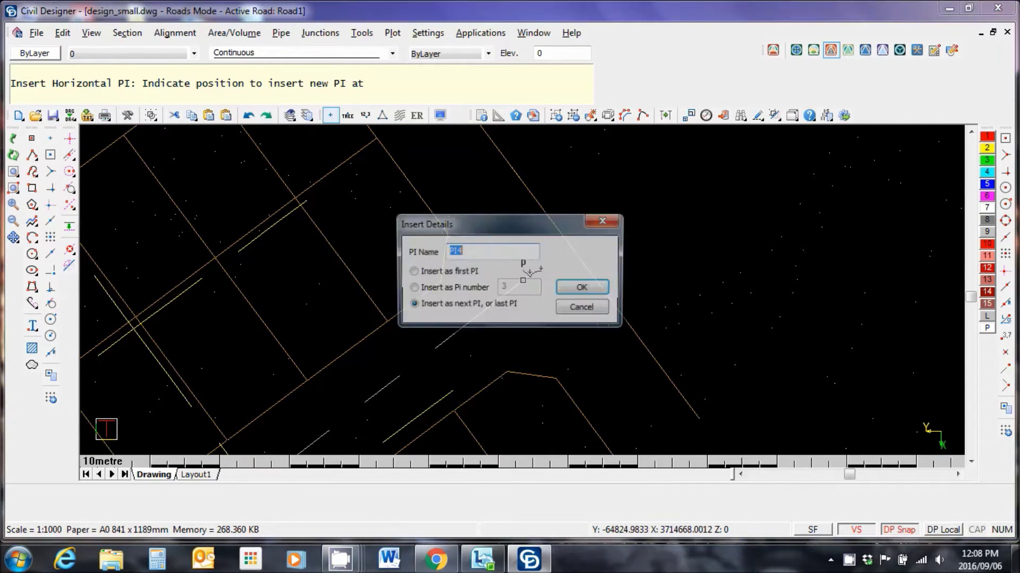
left_click(572, 289)
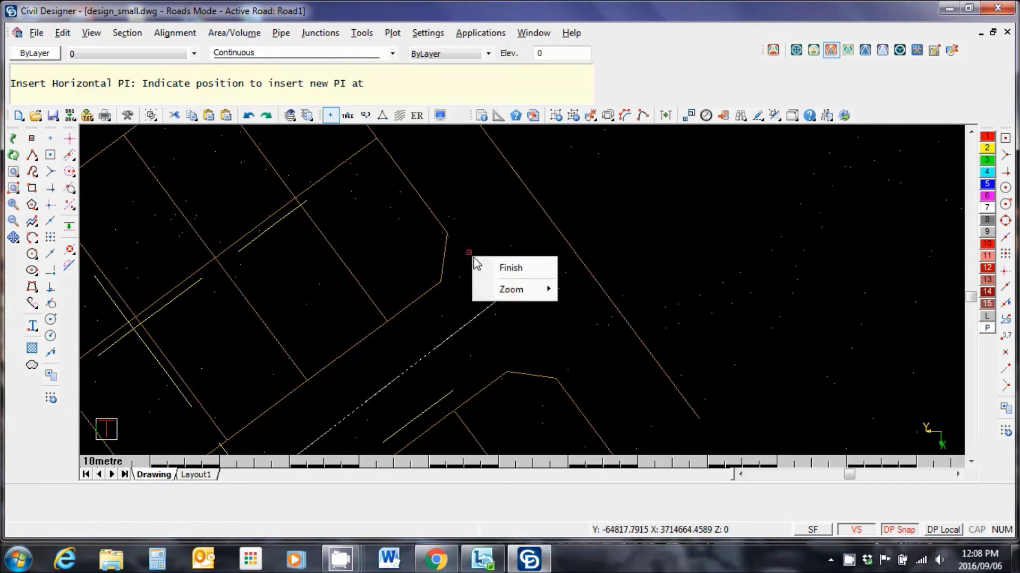
left_click(521, 286)
left_click(520, 274)
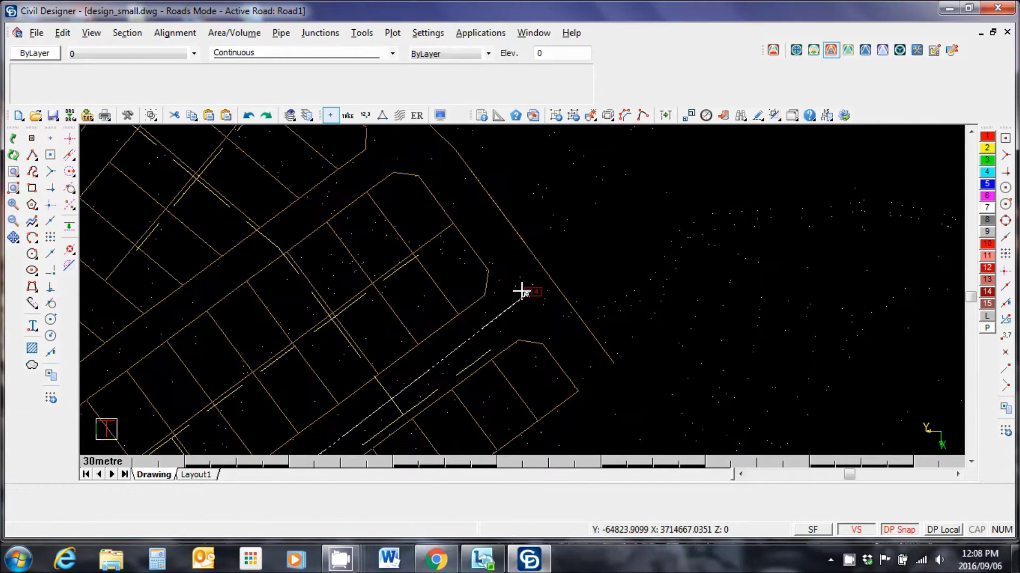
scroll(521, 291, "down", 5)
scroll(523, 291, "up", 4)
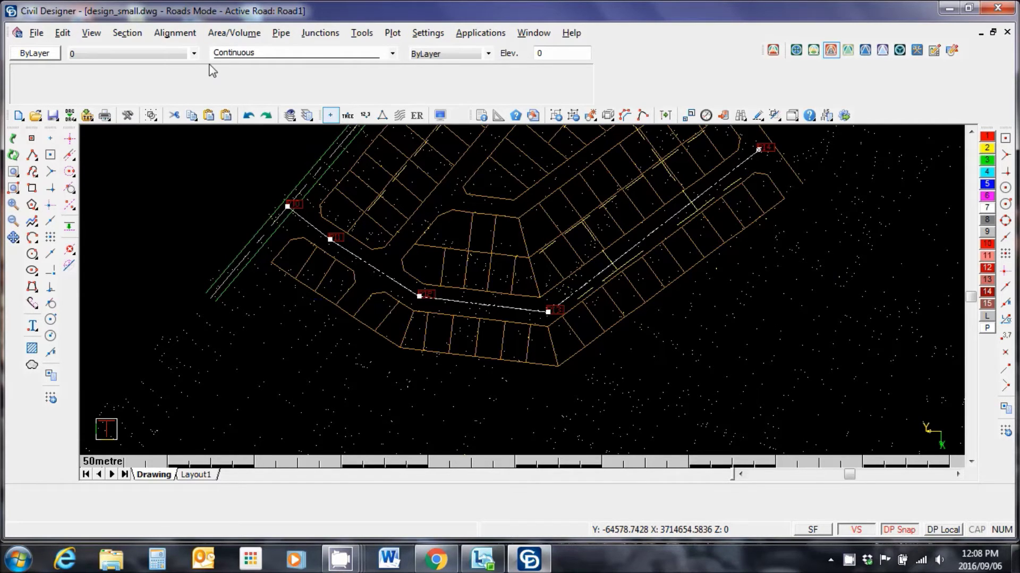
- Open Road1's horizontal alignment table from the Alignment menu
left_click(185, 35)
mouse_move(202, 52)
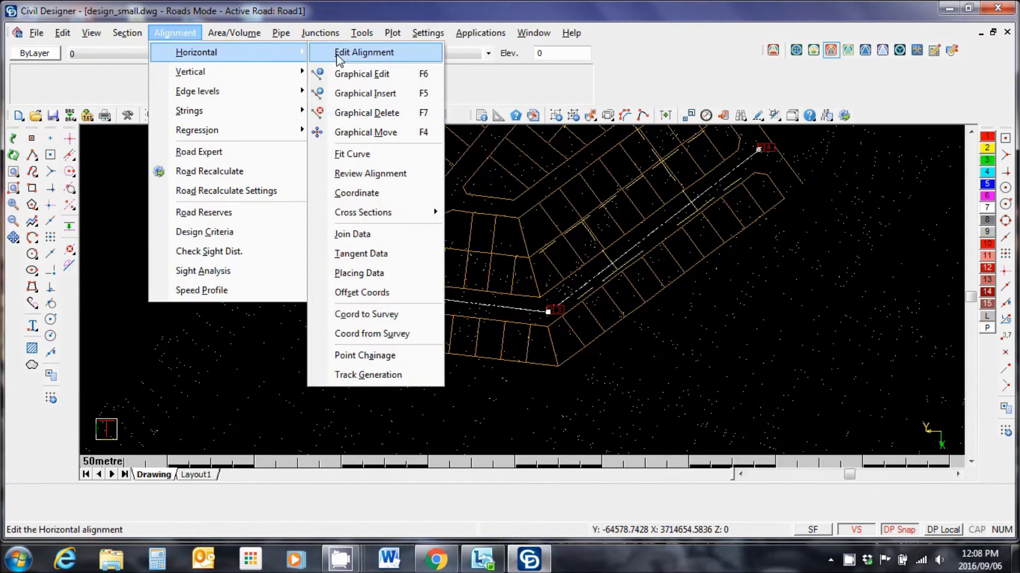
left_click(377, 54)
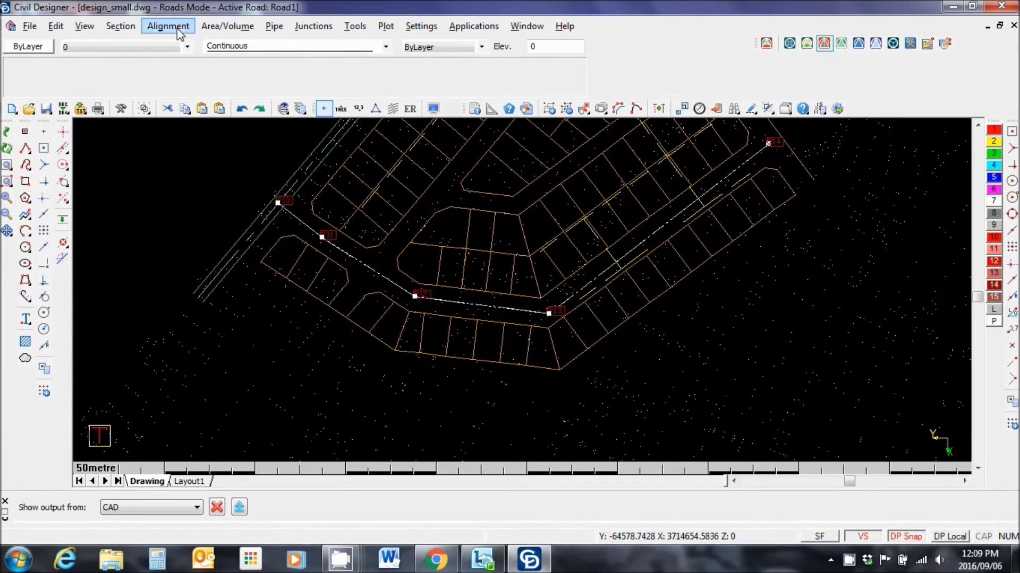
left_click(178, 30)
mouse_move(255, 45)
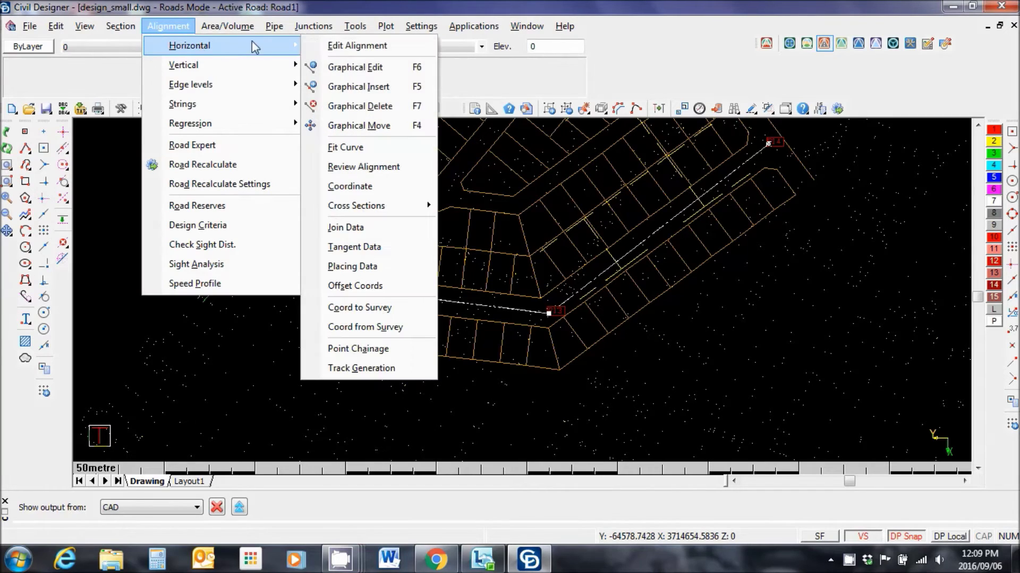
left_click(356, 52)
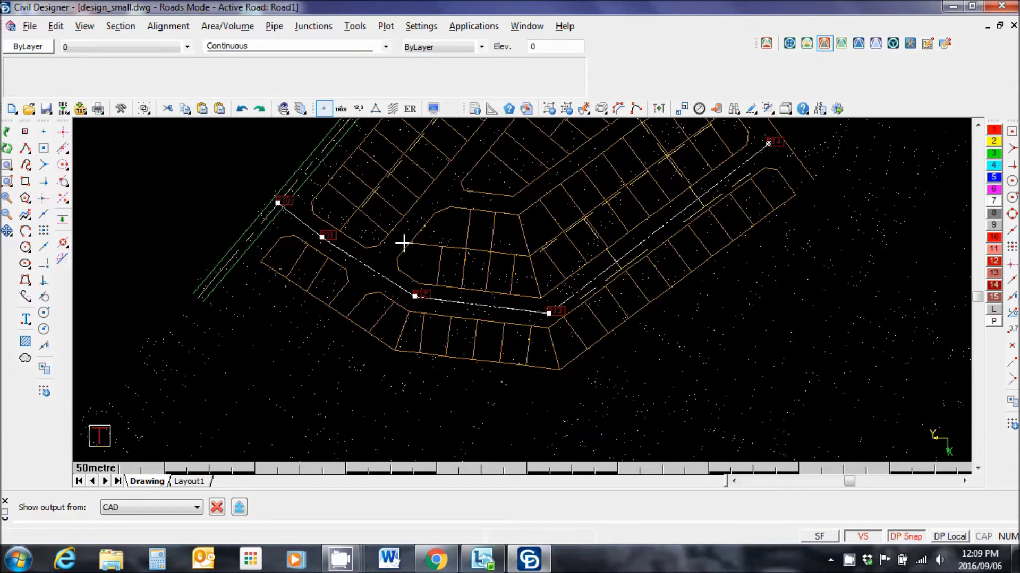
mouse_move(343, 563)
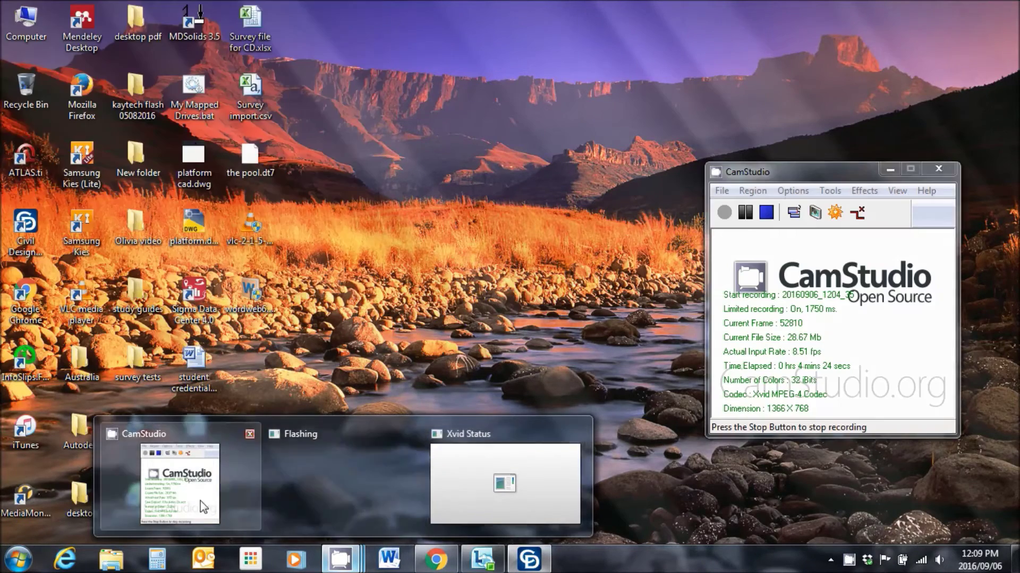
- Move and enlarge the alignment window to review the PI0–PI4 coordinates, then close it
left_click(201, 503)
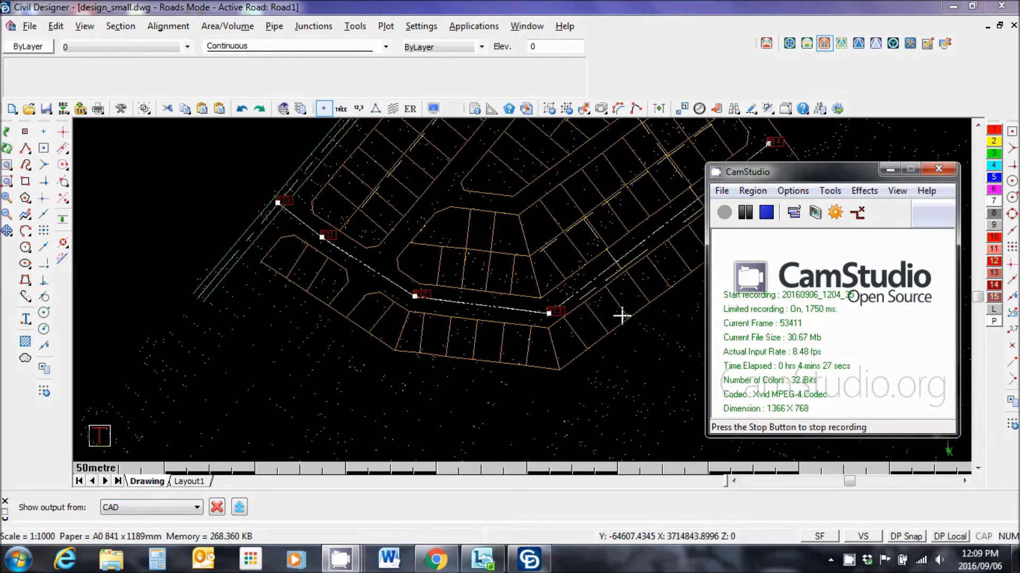
left_click(748, 218)
left_click(626, 301)
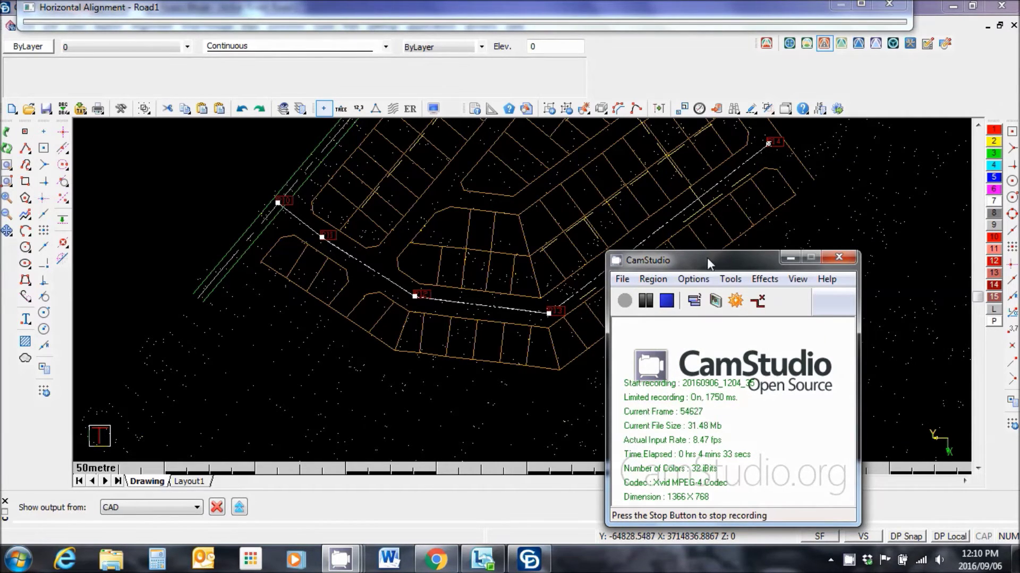
left_click_drag(707, 257, 838, 205)
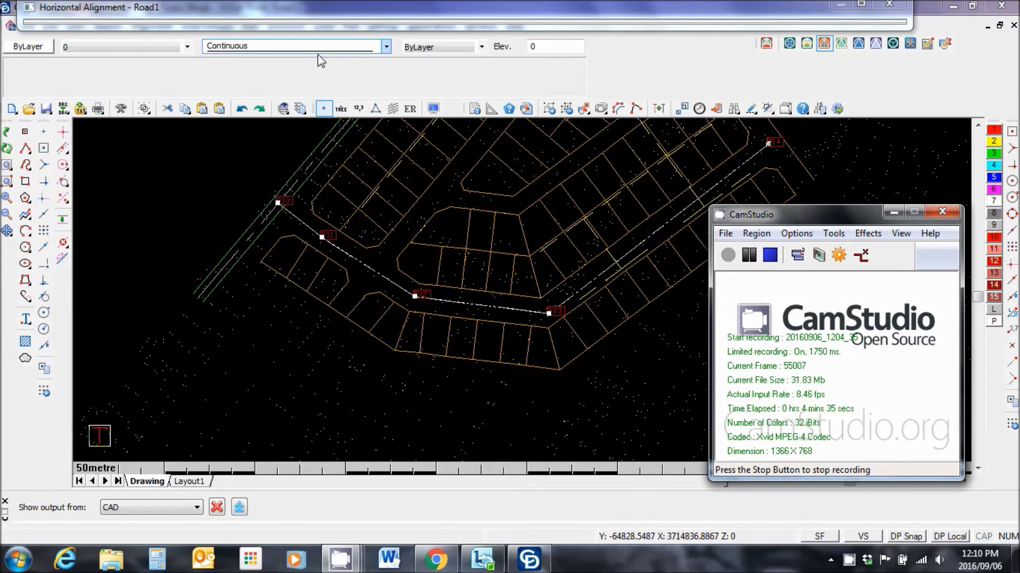
left_click_drag(448, 17, 508, 188)
left_click(846, 173)
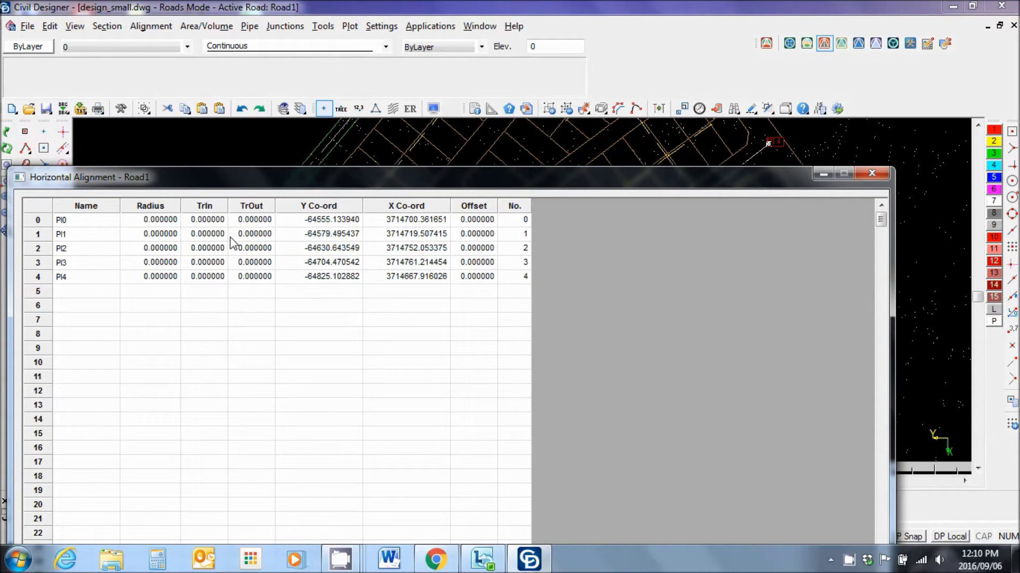
left_click(871, 175)
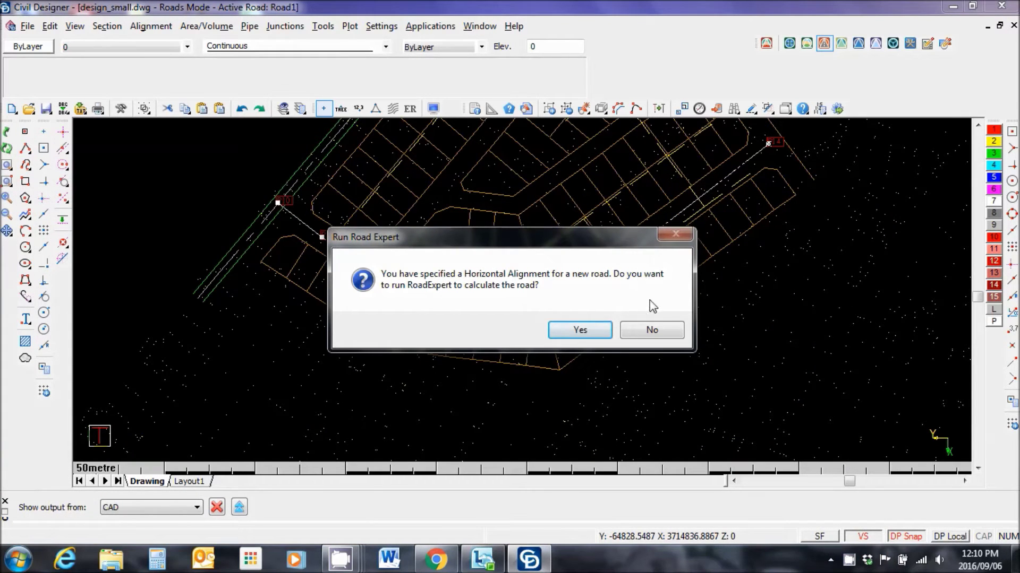
- Decline running RoadExpert for now and reopen the Road1 horizontal alignment table
left_click(654, 330)
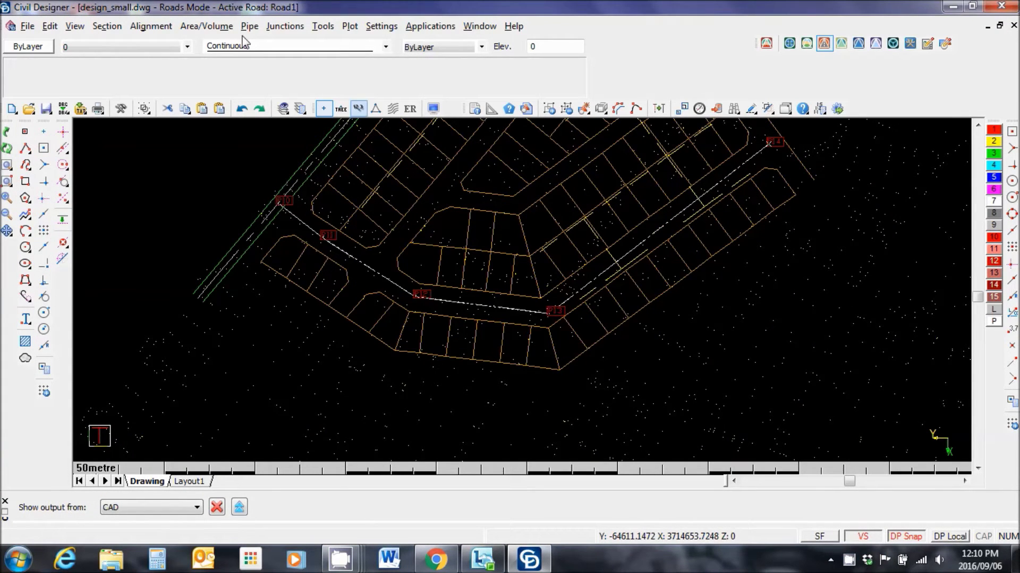
left_click(151, 26)
mouse_move(169, 46)
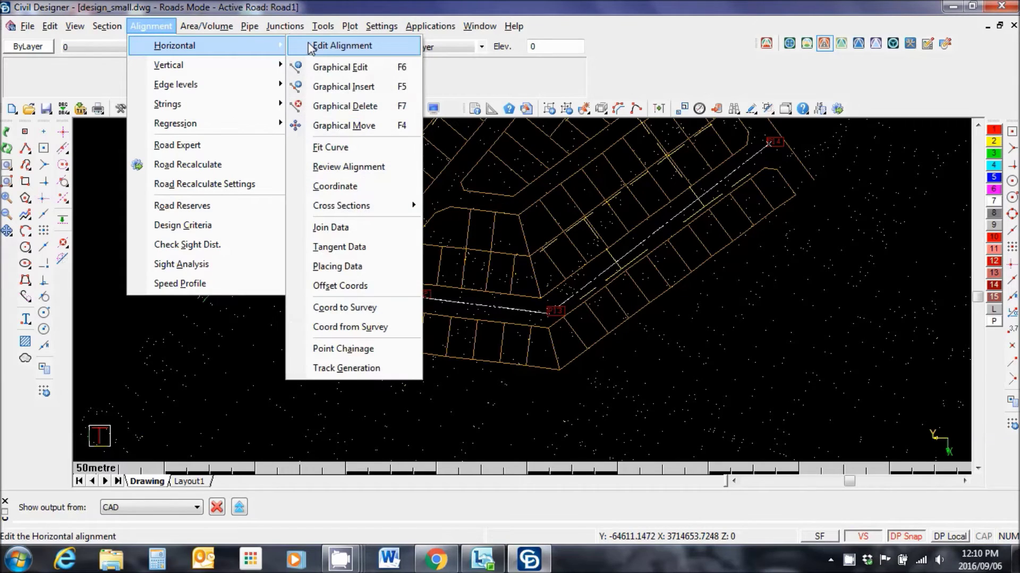
left_click(343, 47)
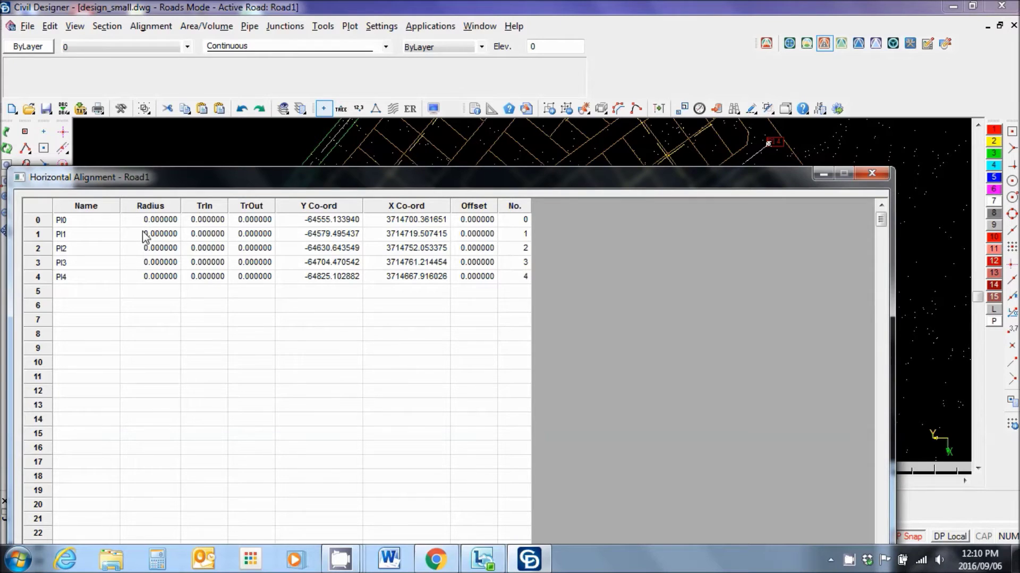
left_click_drag(329, 201, 337, 367)
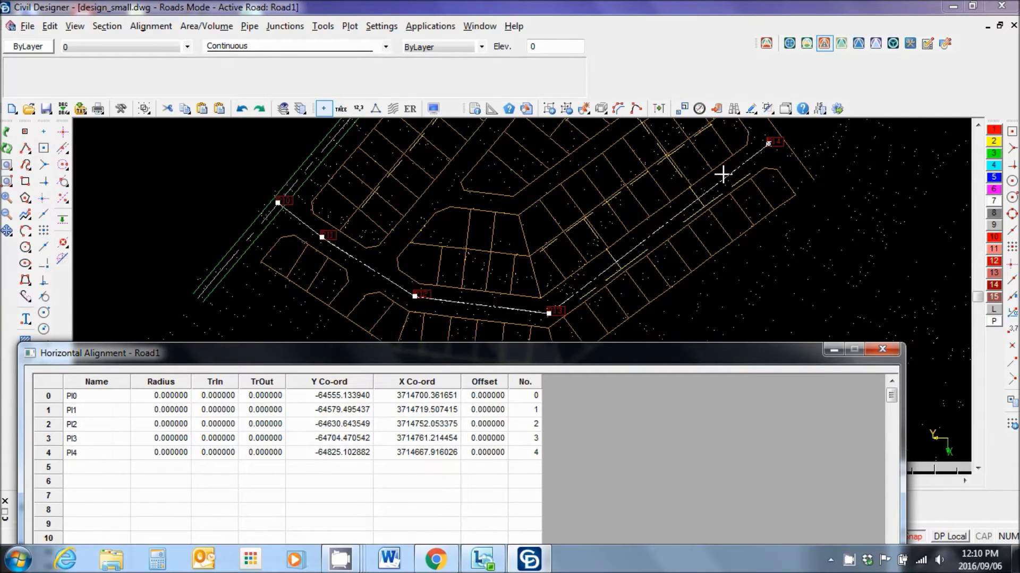
left_click_drag(480, 349, 553, 269)
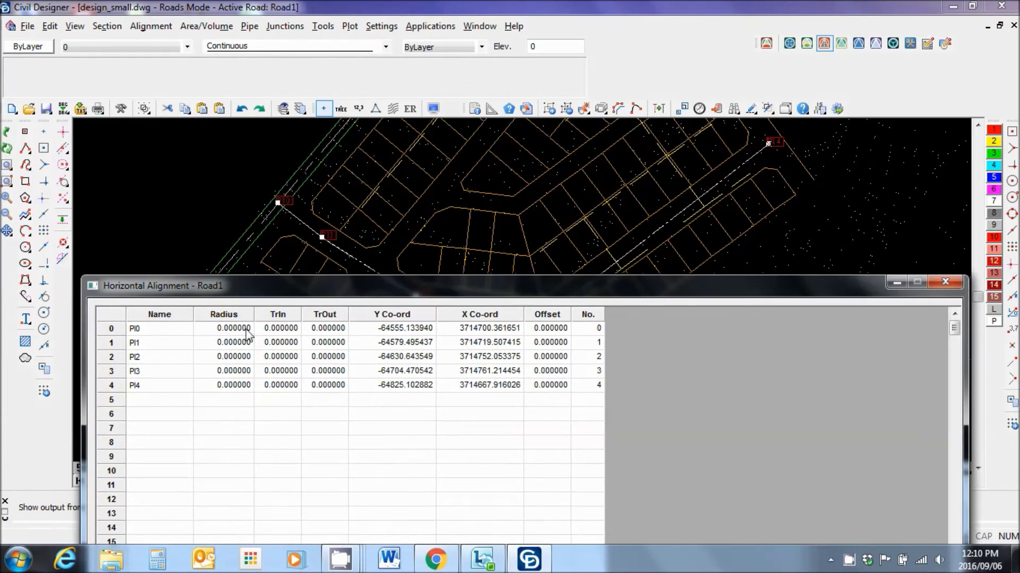
- Enter a radius of 20 for PI1 through PI4 and save the alignment on closing
left_click(216, 344)
left_click(217, 344)
type("20")
key("Return")
type("20")
key("Return")
type("20")
key("Return")
type("20")
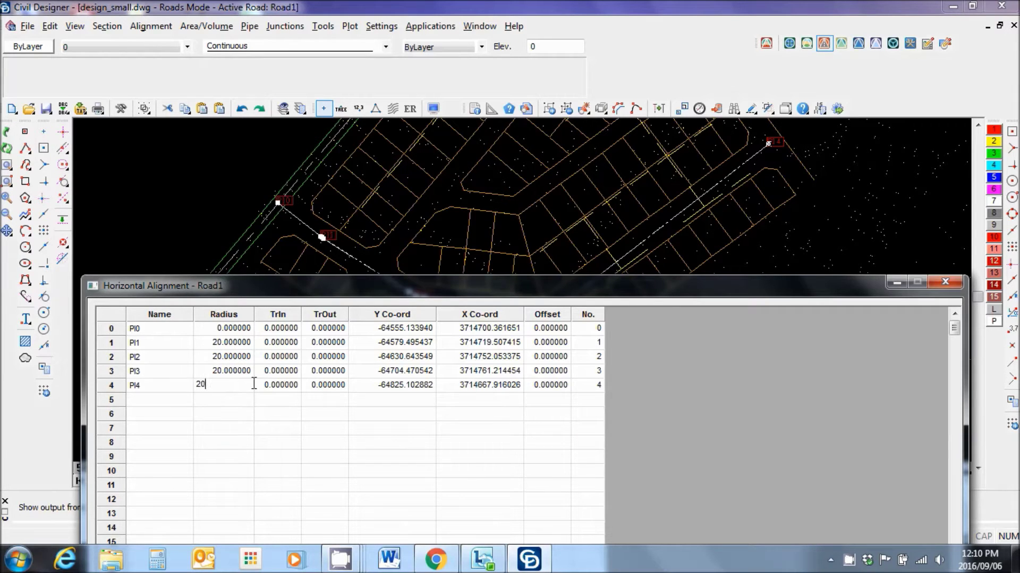
left_click(944, 283)
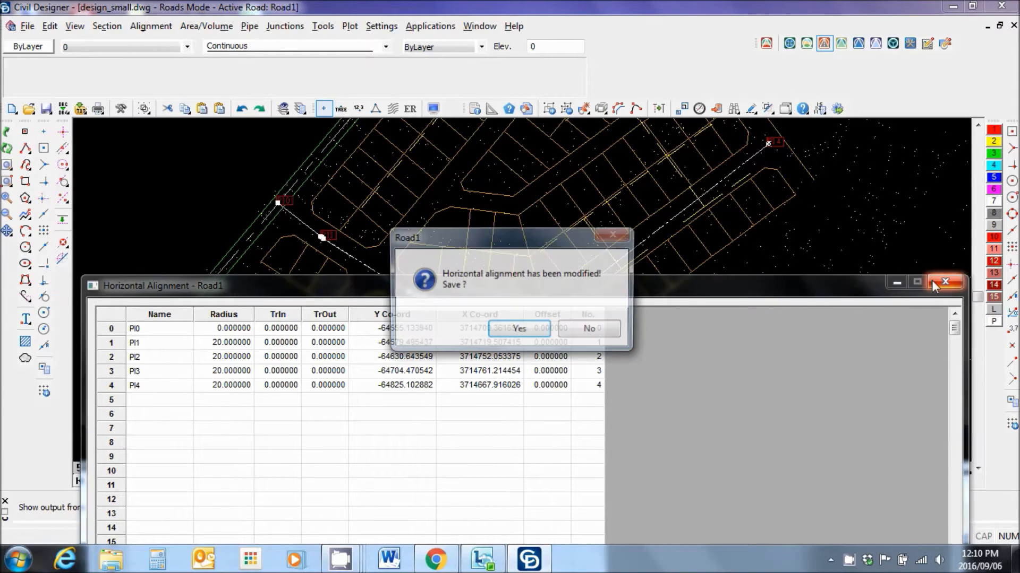
left_click(520, 331)
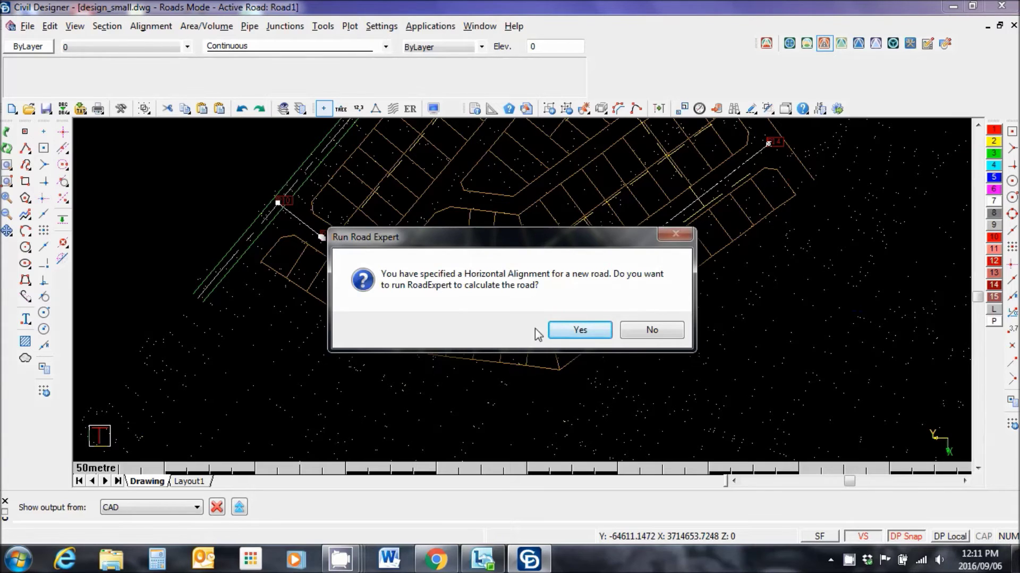
- Run RoadExpert on Road1: coordinate chainages 0–317.507, extract cross sections, generate edge levels
left_click(568, 331)
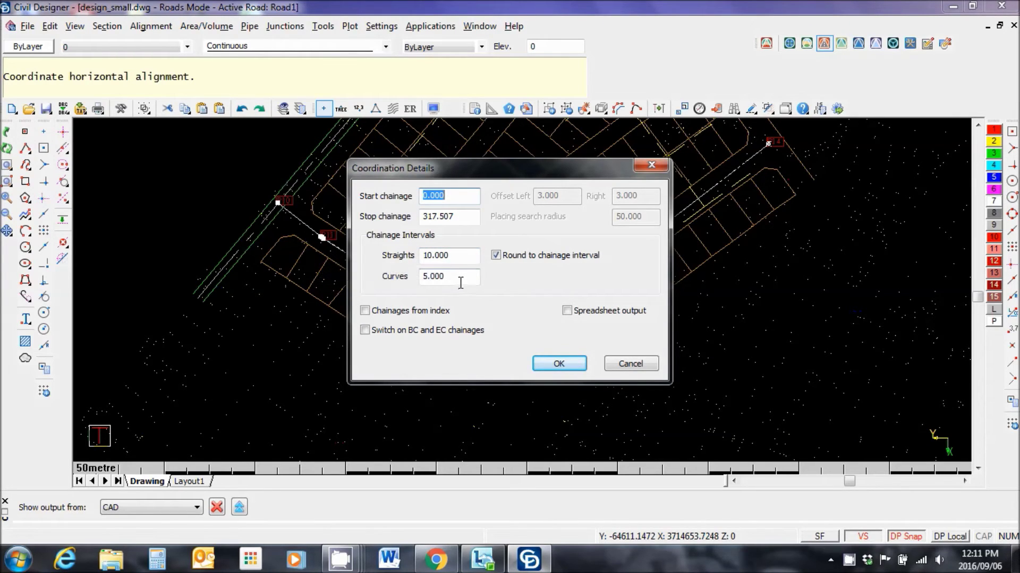
left_click(565, 363)
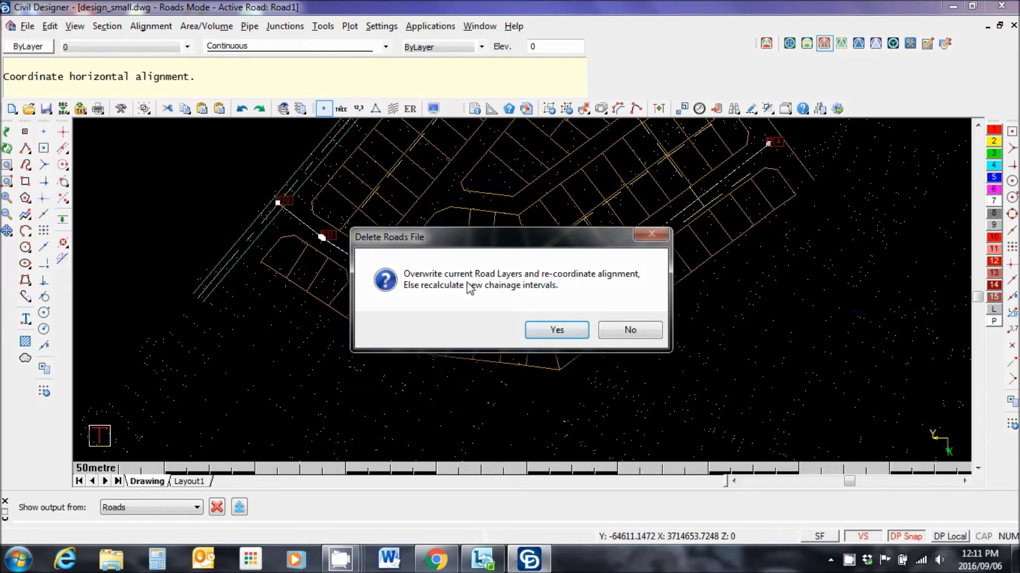
left_click(558, 330)
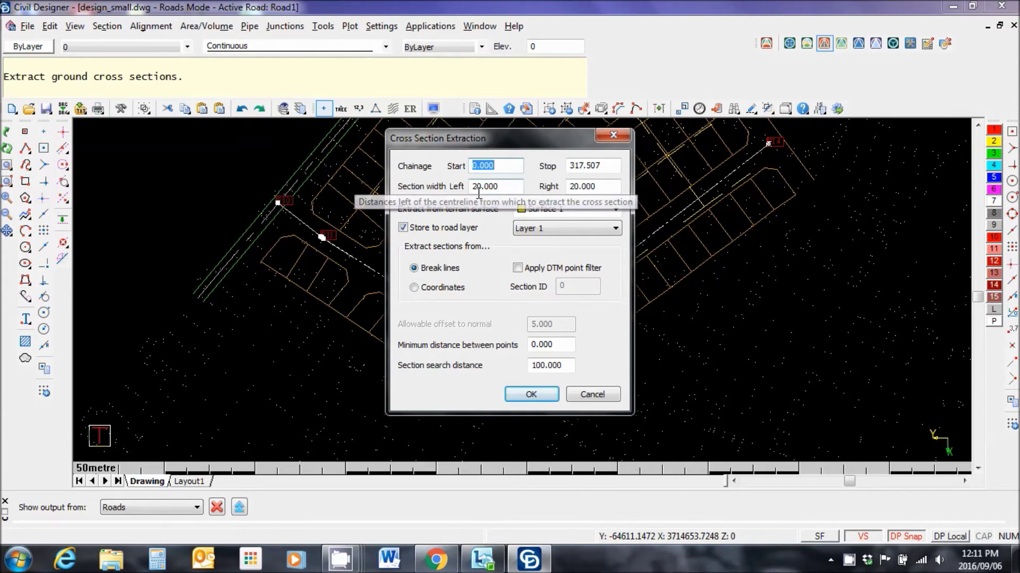
left_click(531, 395)
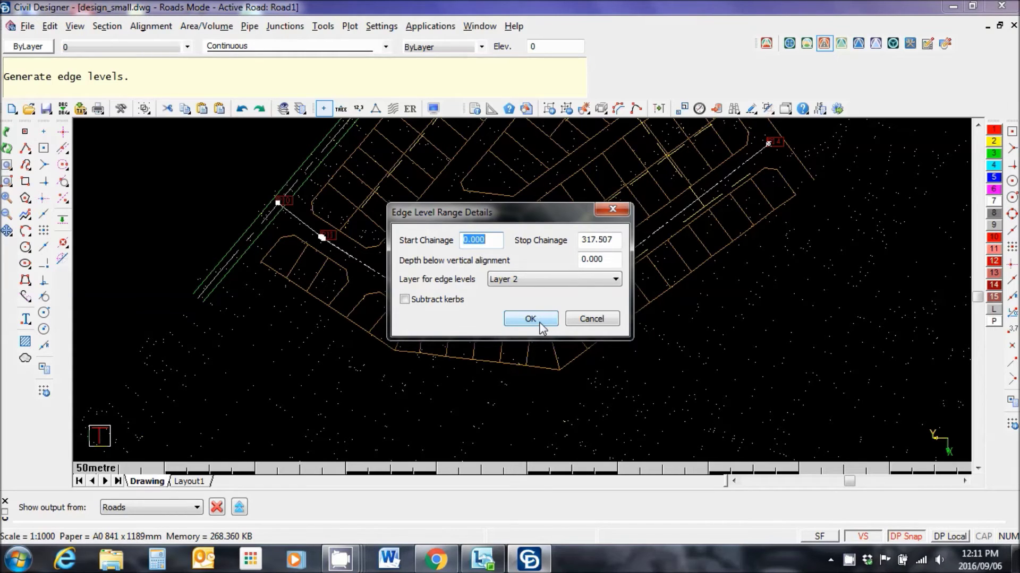
left_click(531, 318)
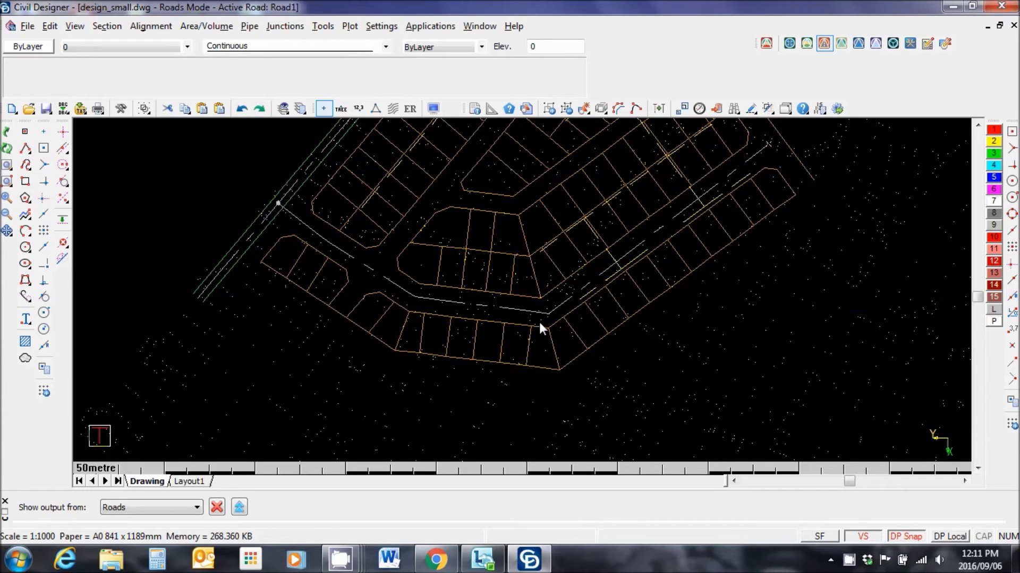
- Turn on the road plan display with plan layout chainage labels at size 2
left_click(382, 26)
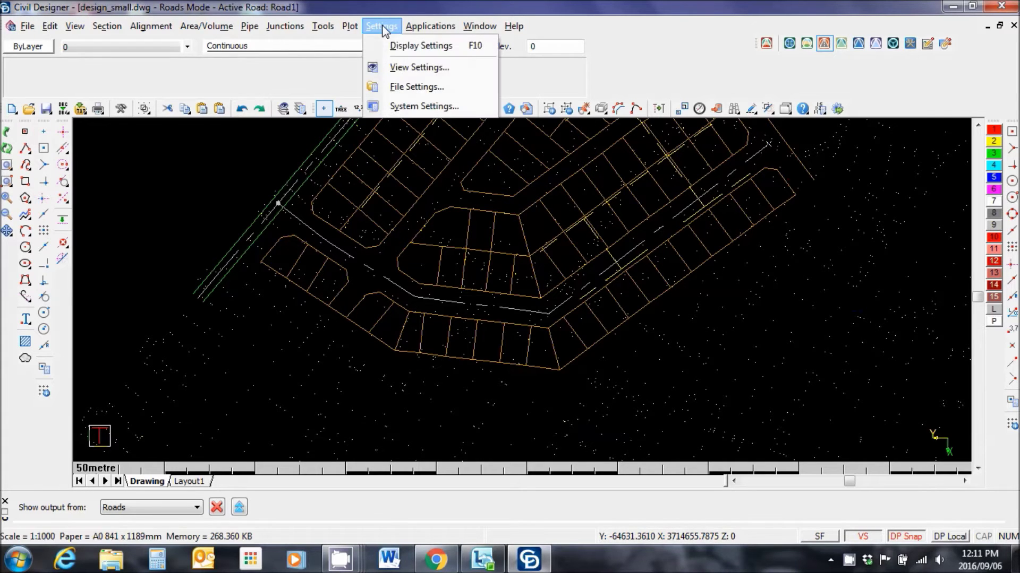
left_click(407, 47)
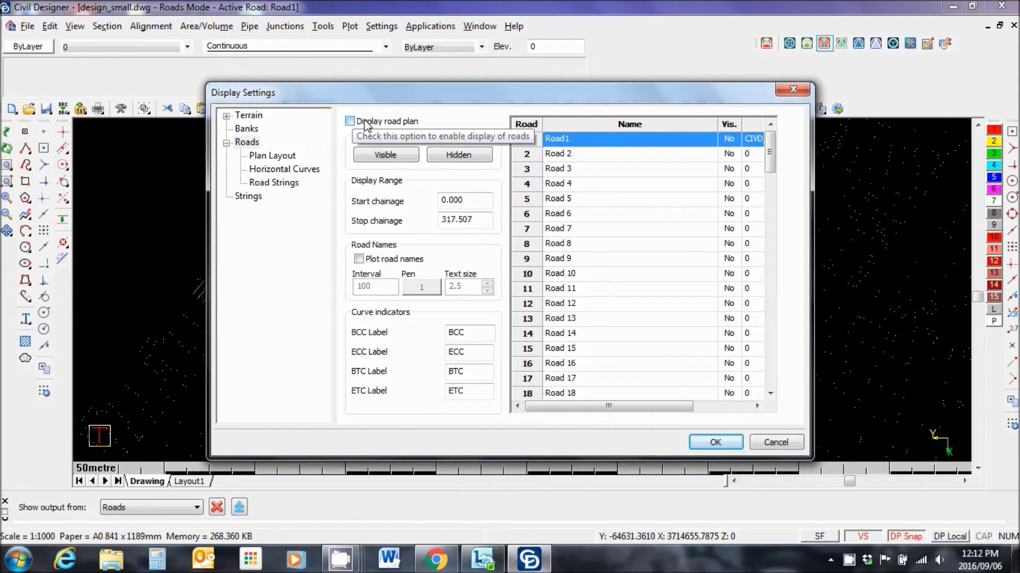
left_click(358, 126)
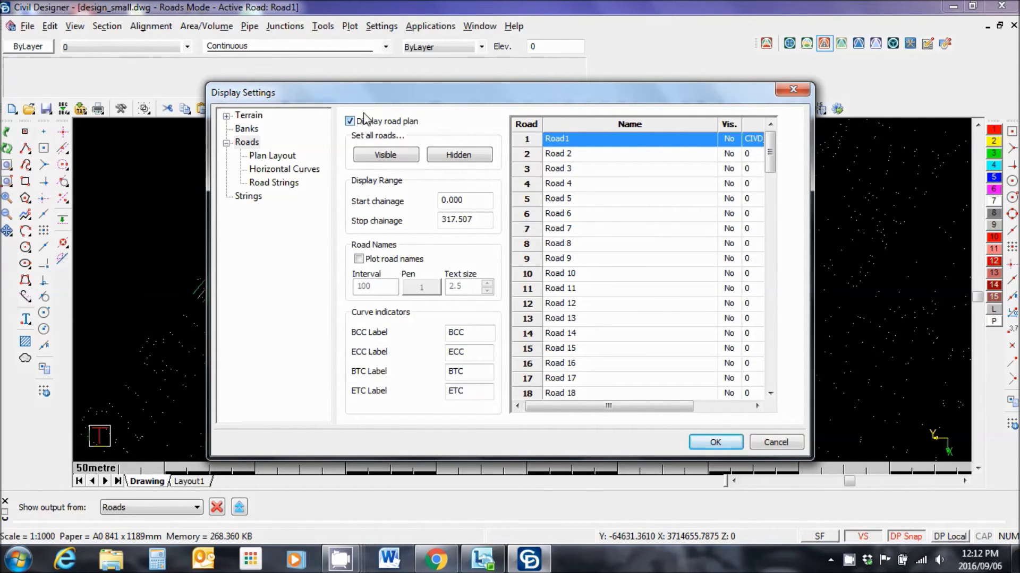
left_click(286, 156)
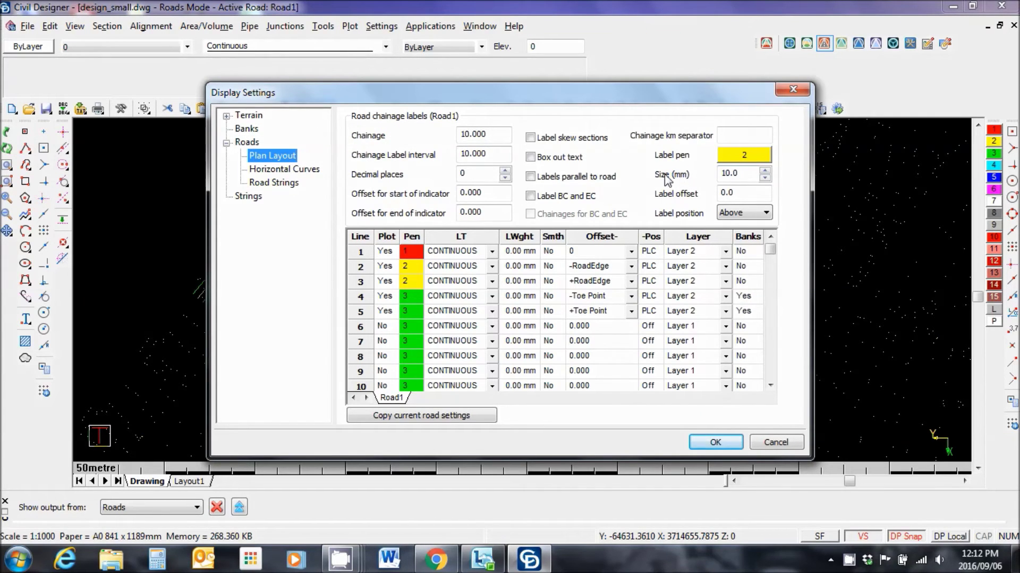
left_click(723, 174)
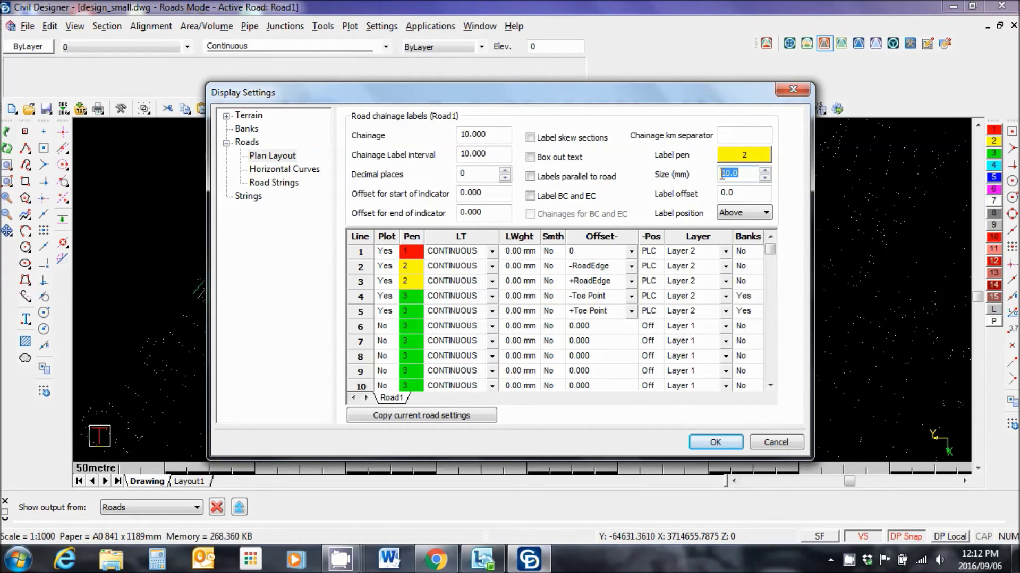
type("2")
left_click(716, 443)
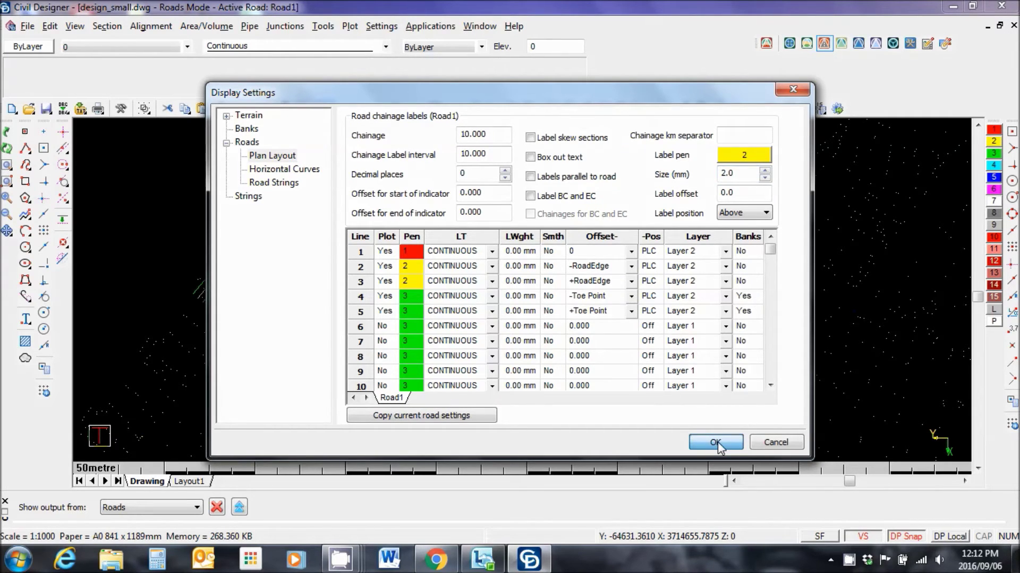
- Zoom around the drawing to inspect the road edges, cross-section lines and chainage labels
scroll(337, 264, "up", 5)
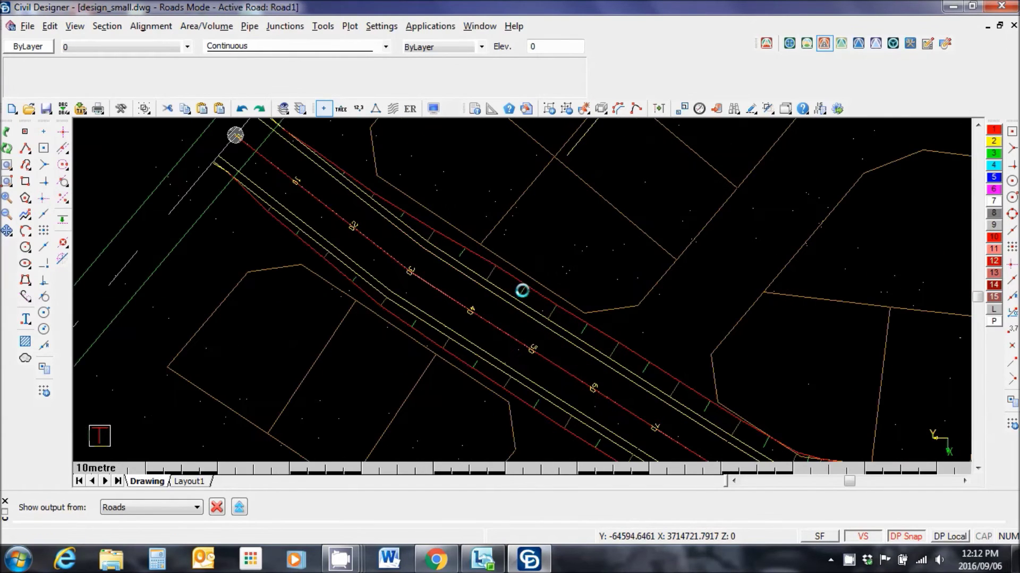
scroll(524, 286, "down", 3)
scroll(524, 289, "down", 2)
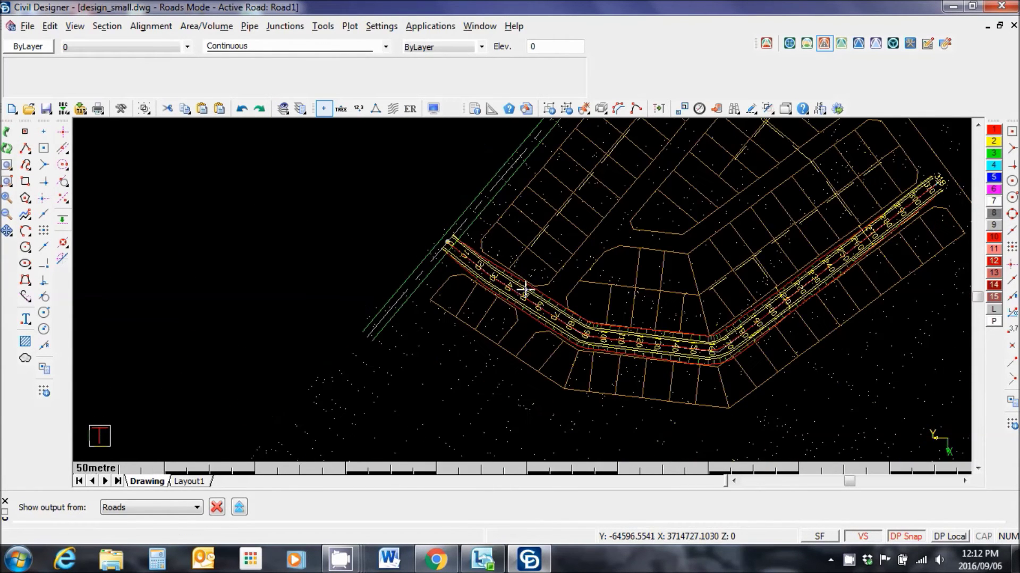
scroll(521, 289, "up", 3)
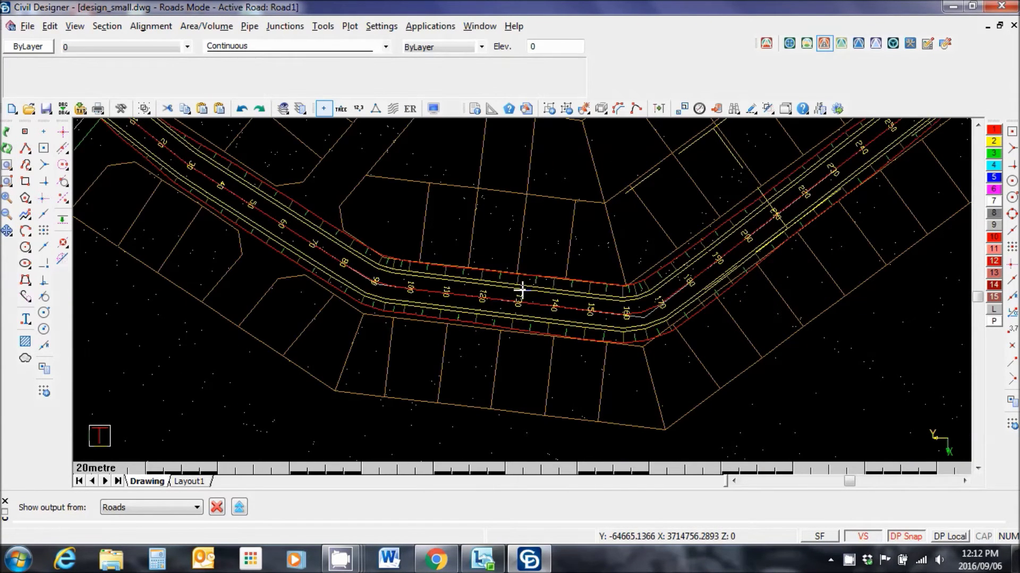
scroll(521, 289, "up", 2)
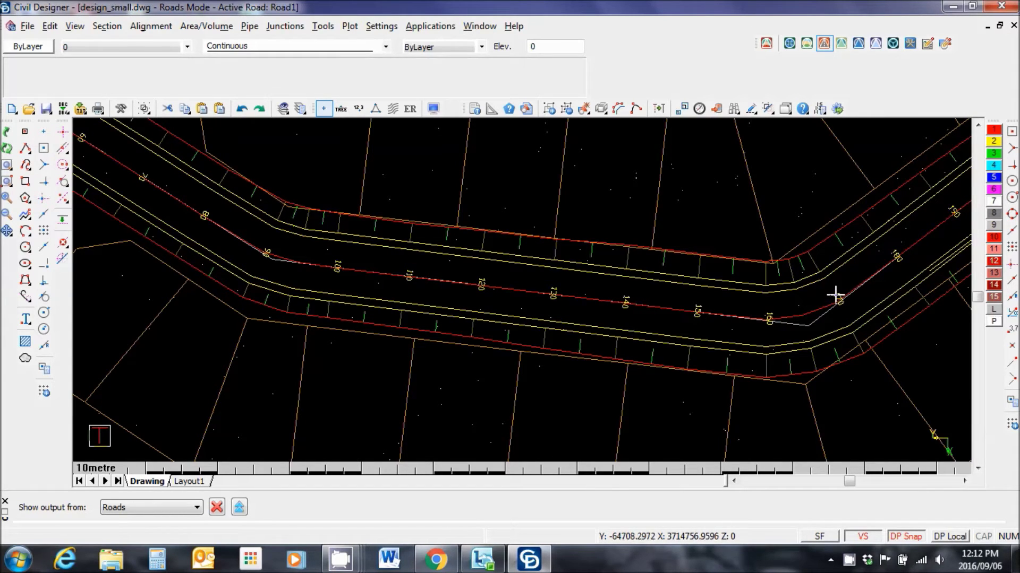
scroll(522, 289, "down", 2)
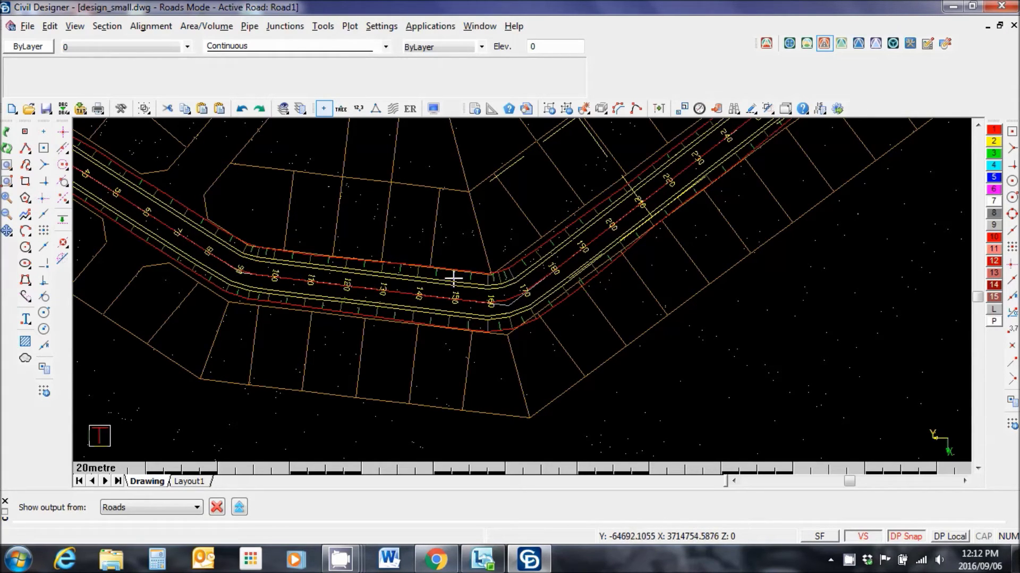
scroll(444, 277, "up", 2)
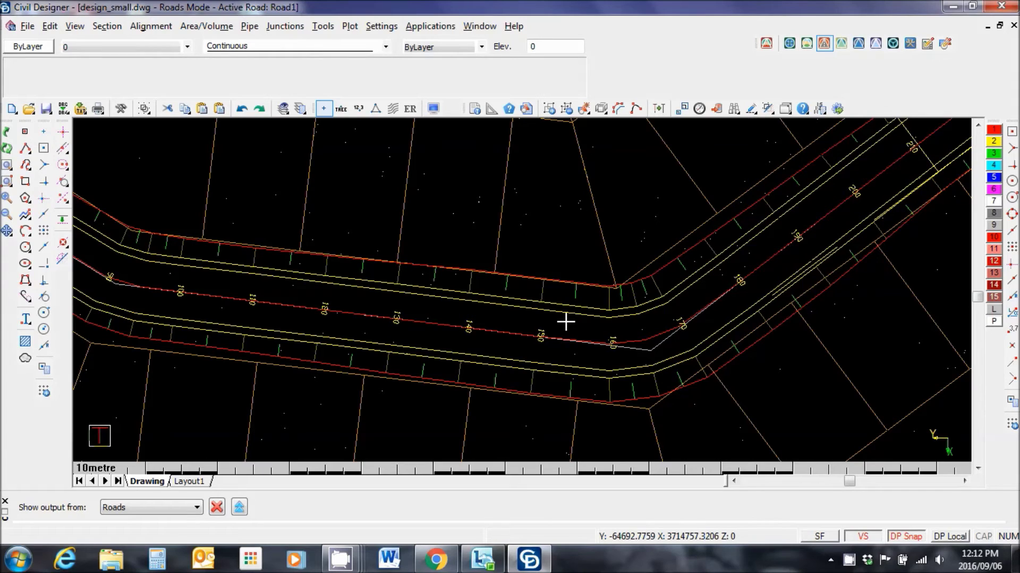
scroll(522, 290, "down", 3)
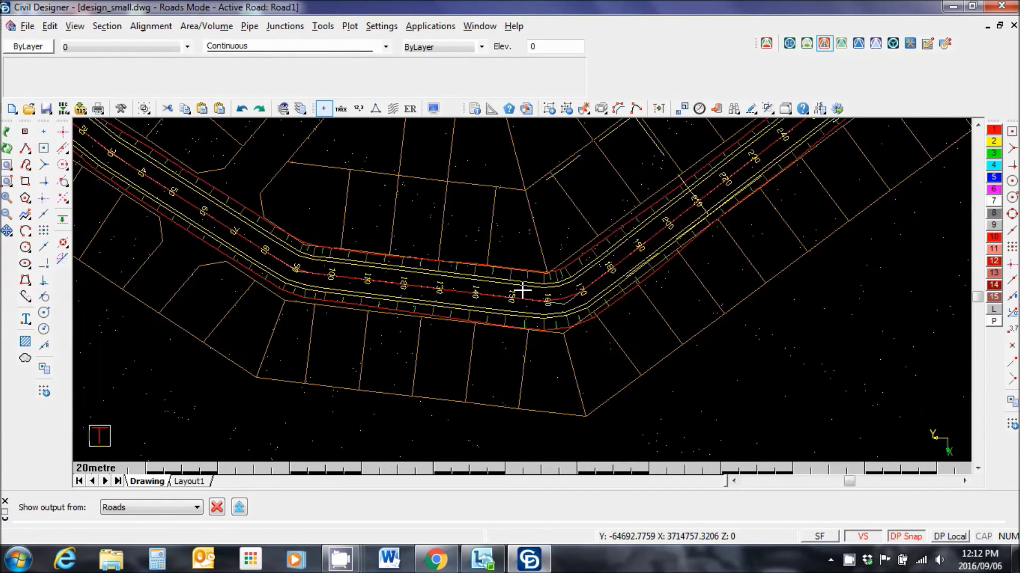
scroll(522, 291, "down", 3)
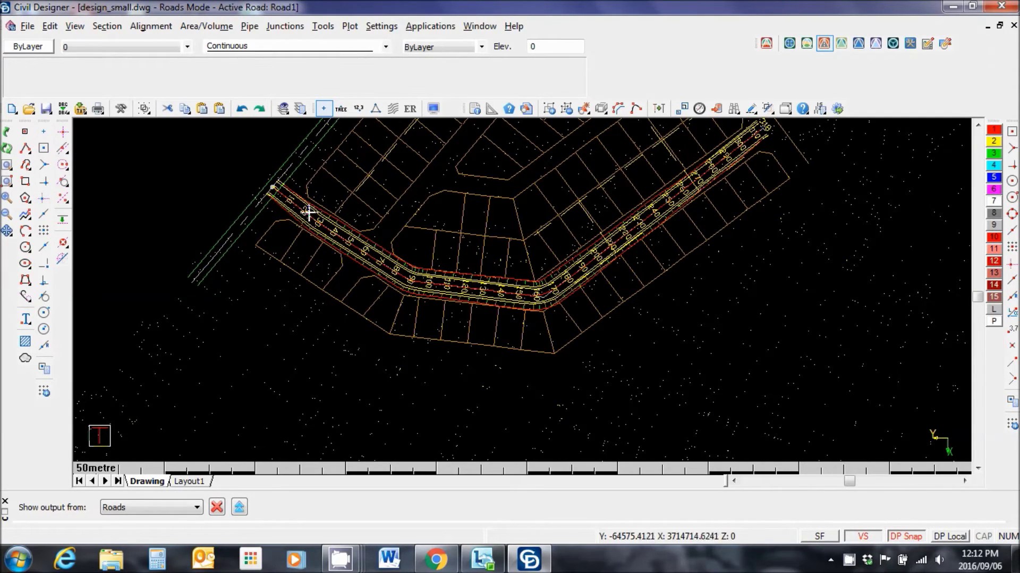
- Open Road1's vertical alignment in Graphical View, showing the ground profile and 0.903% grade line
left_click(151, 26)
mouse_move(187, 68)
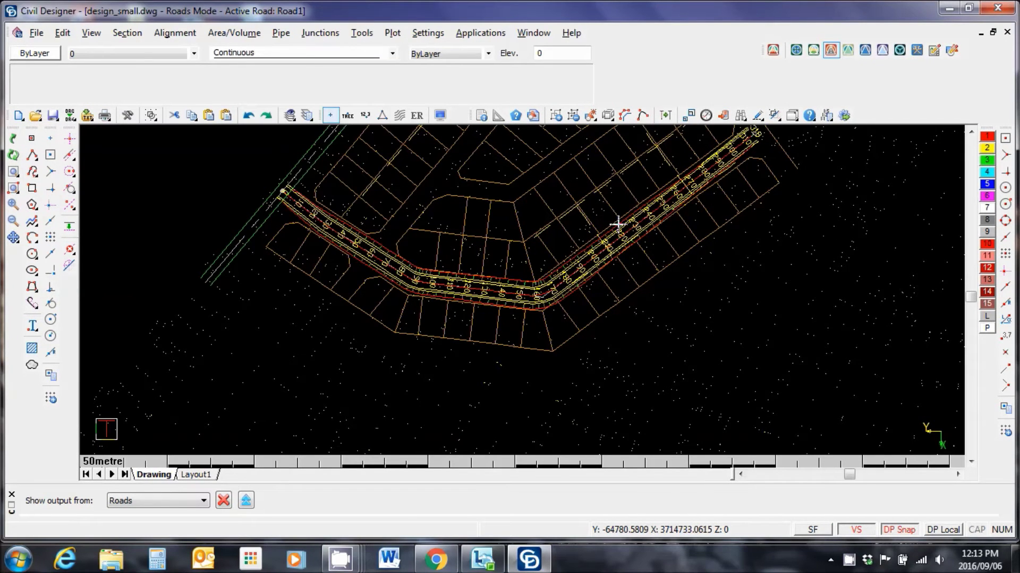
left_click(177, 33)
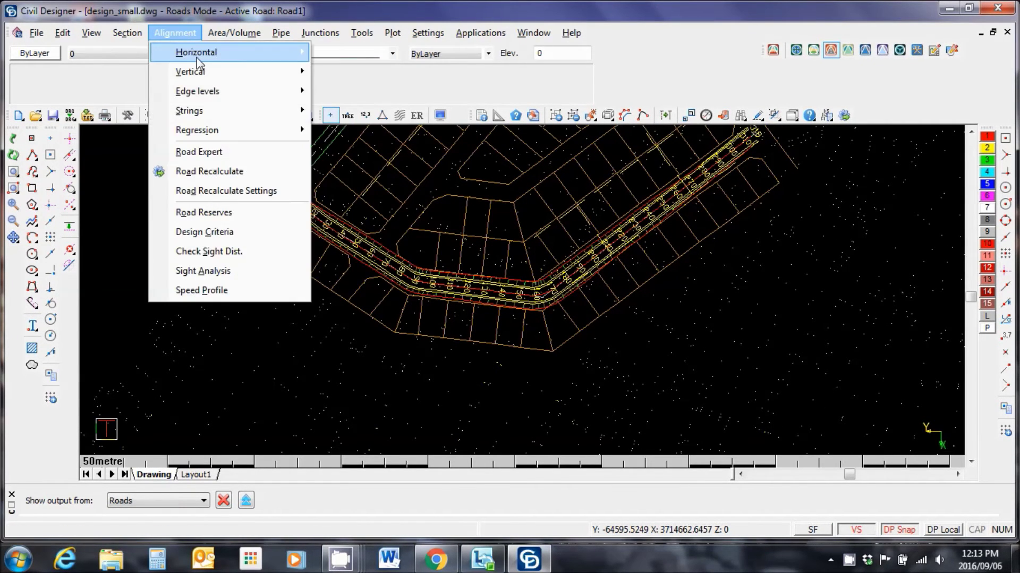
mouse_move(198, 77)
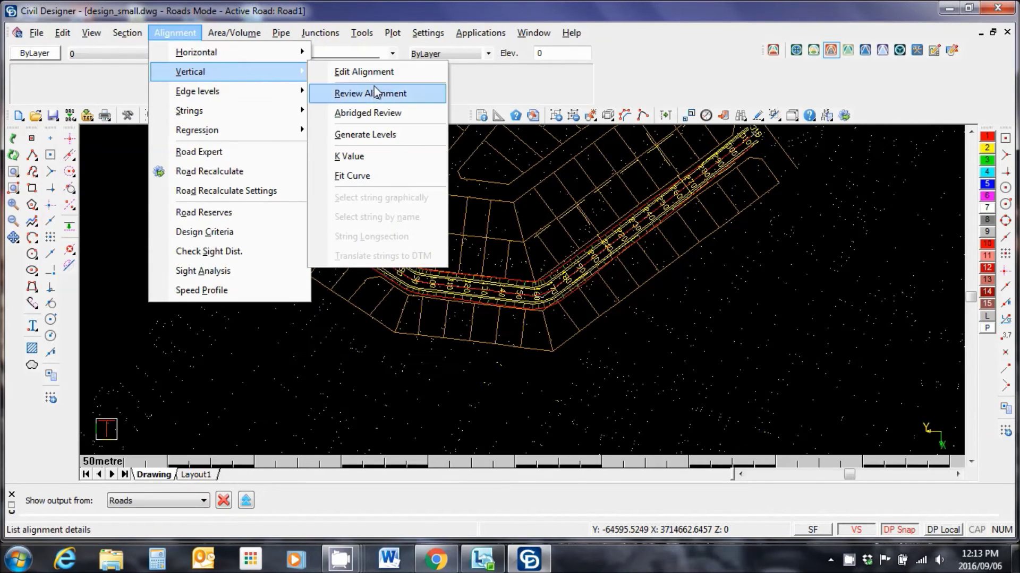
left_click(391, 77)
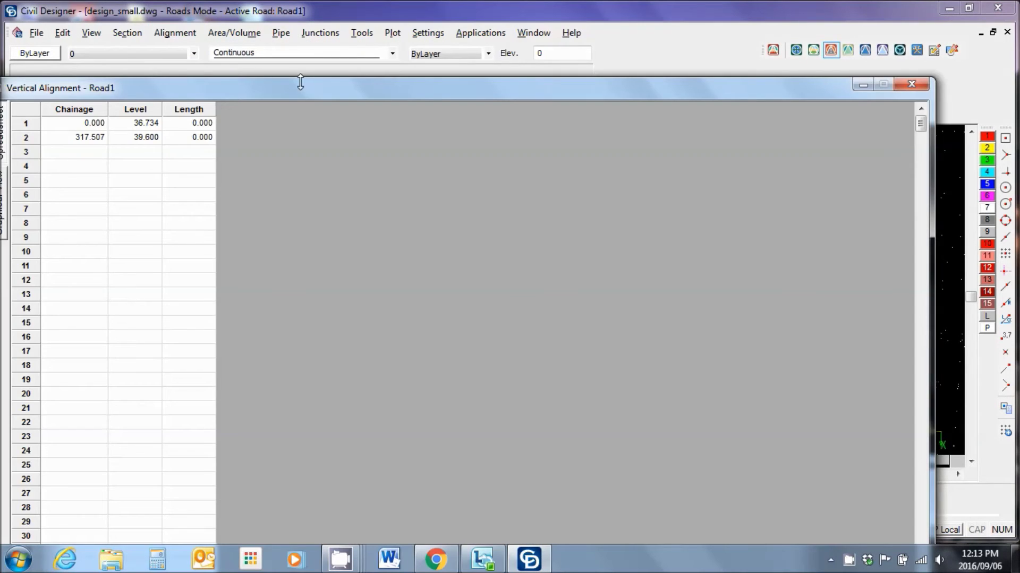
left_click_drag(187, 89, 320, 57)
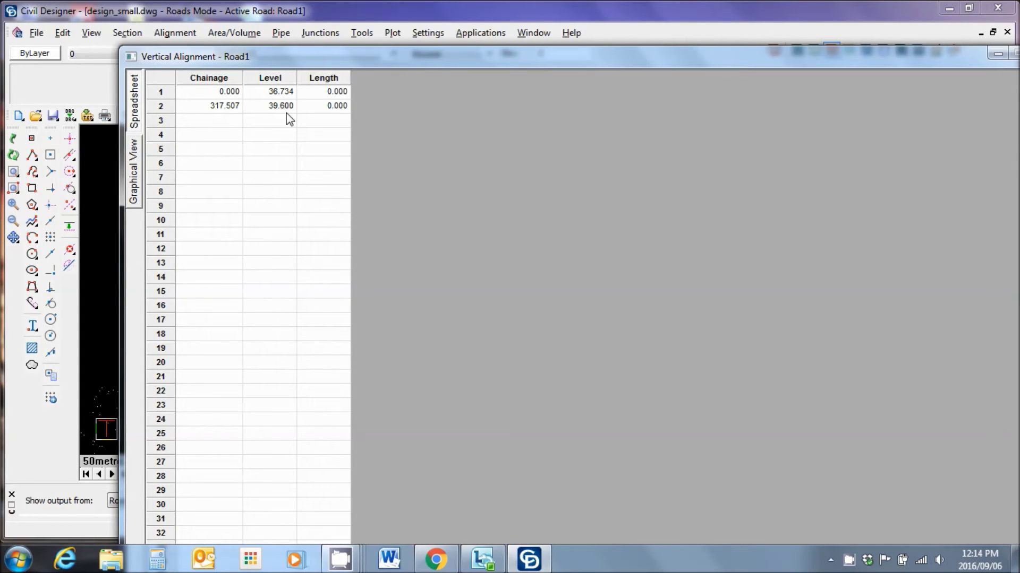
left_click(134, 160)
left_click_drag(499, 59, 417, 23)
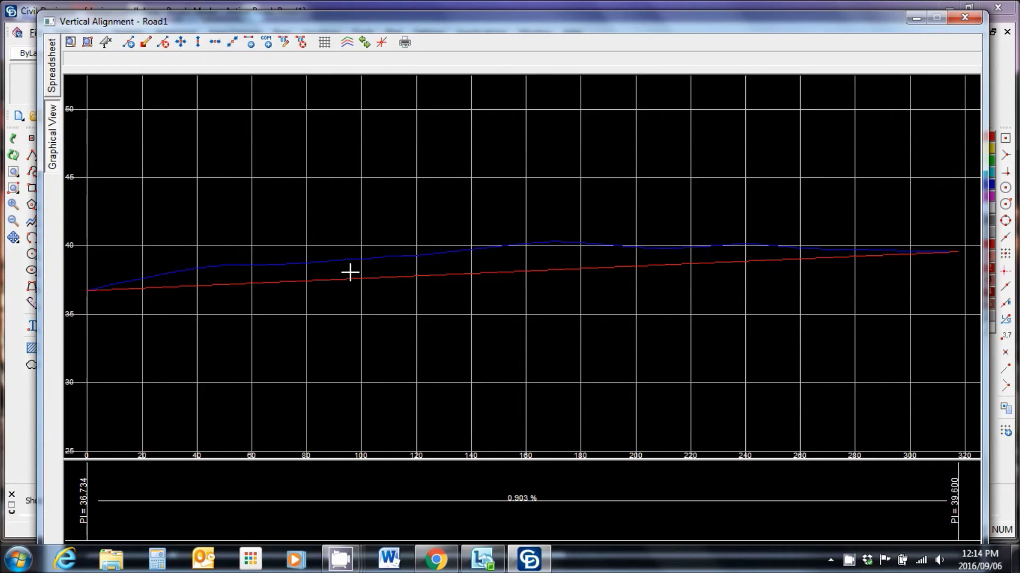
- Change the Road1 profile's first VPI level from 36.734 to 36.100 in the spreadsheet
left_click(54, 81)
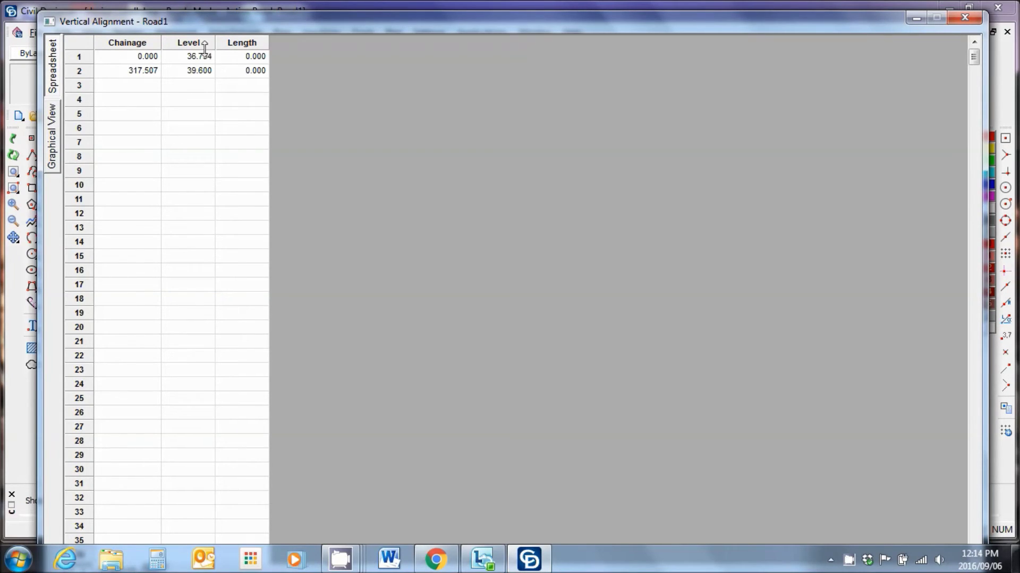
left_click(205, 57)
left_click(198, 56)
left_click(195, 55)
left_click_drag(196, 55, 180, 57)
type("100")
left_click(53, 123)
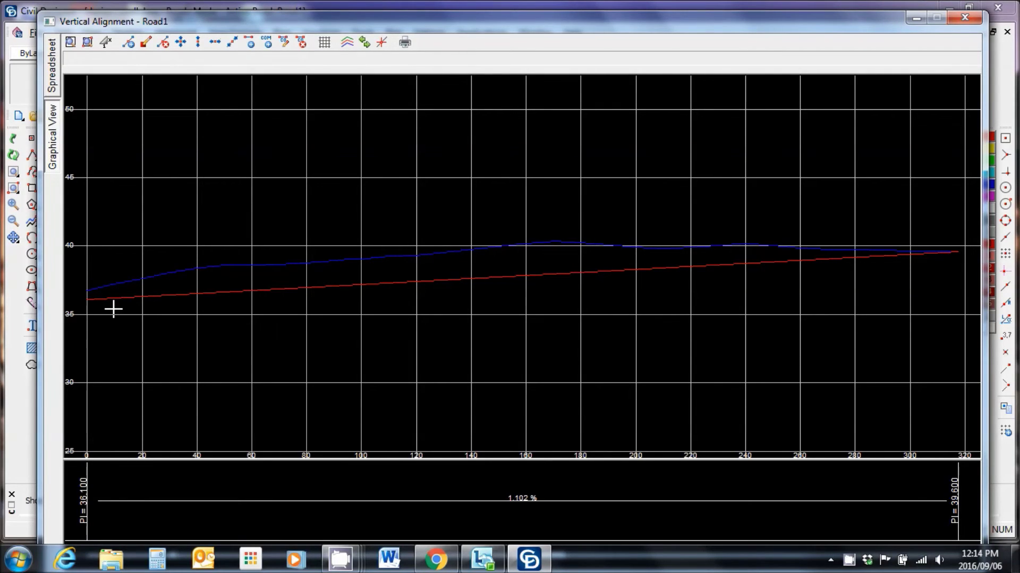
left_click(129, 45)
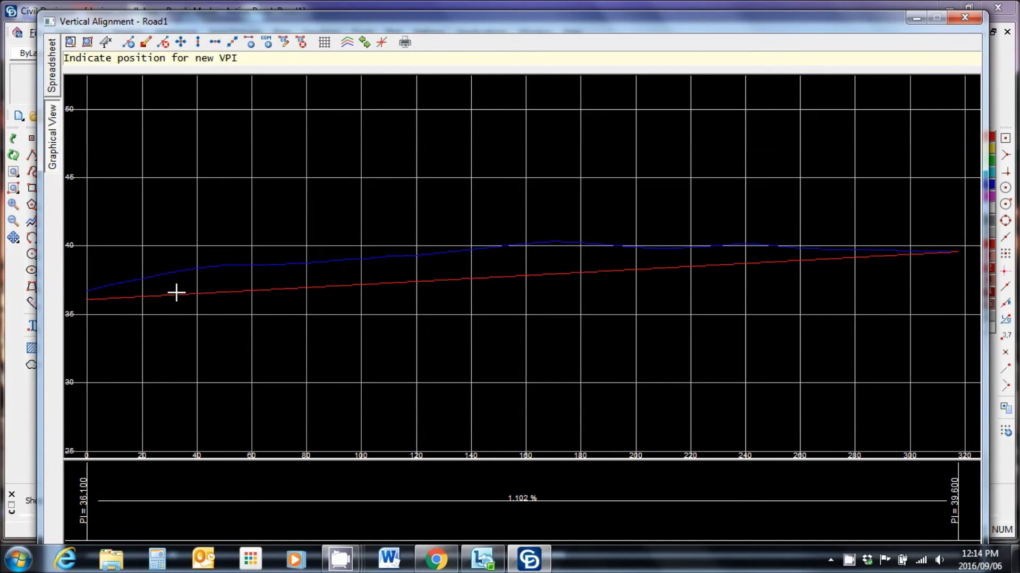
- Insert a VPI at chainage 40 with elevation 38.000 and a 20 m curve length
left_click(197, 270)
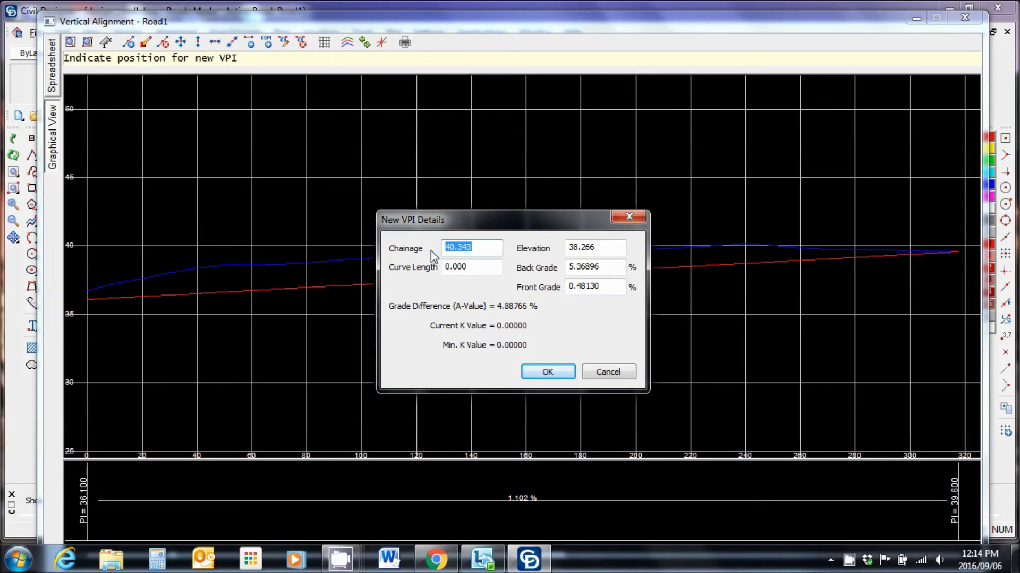
type("40")
left_click(591, 246)
left_click_drag(593, 247, 583, 252)
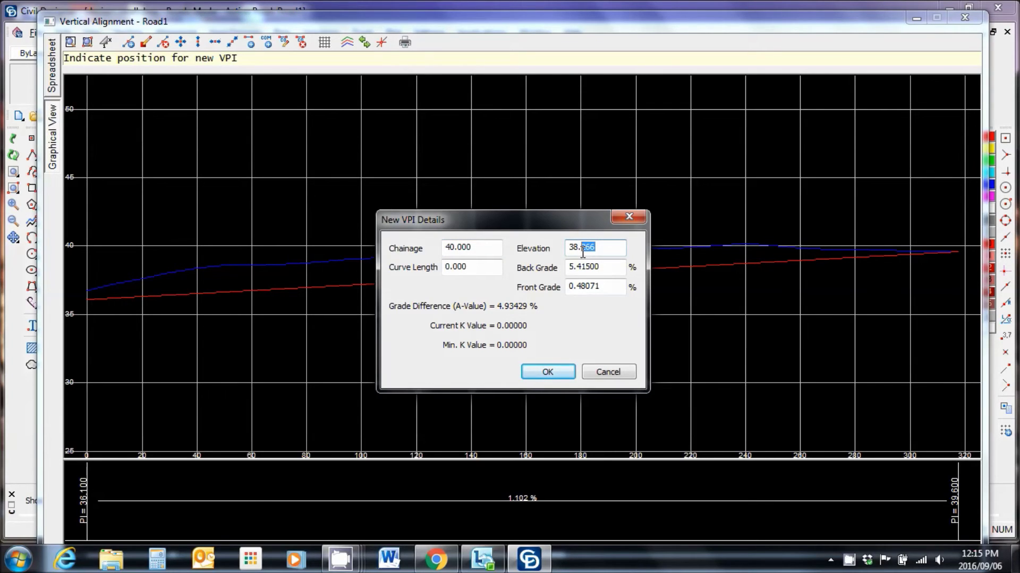
type("000")
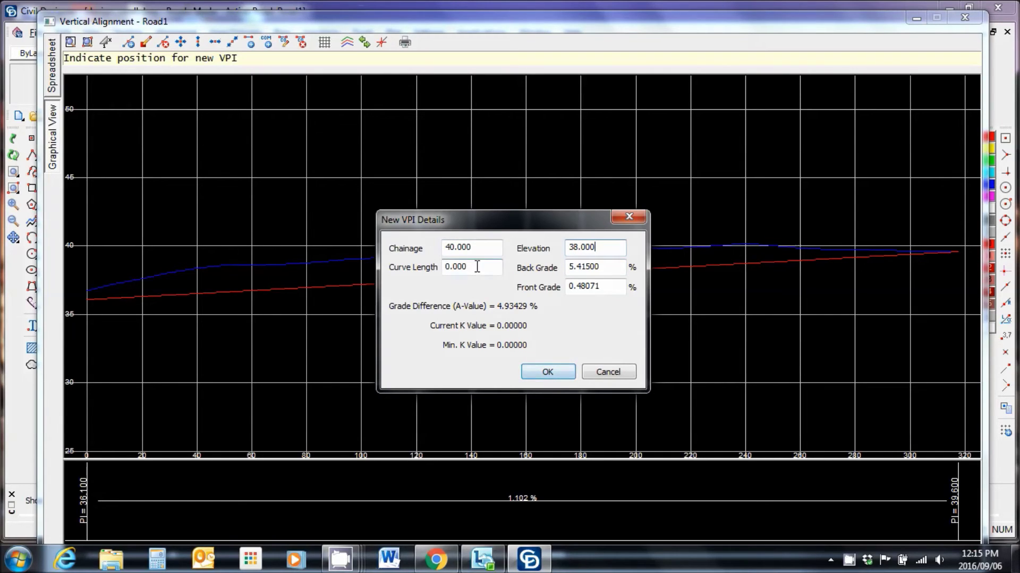
left_click(447, 266)
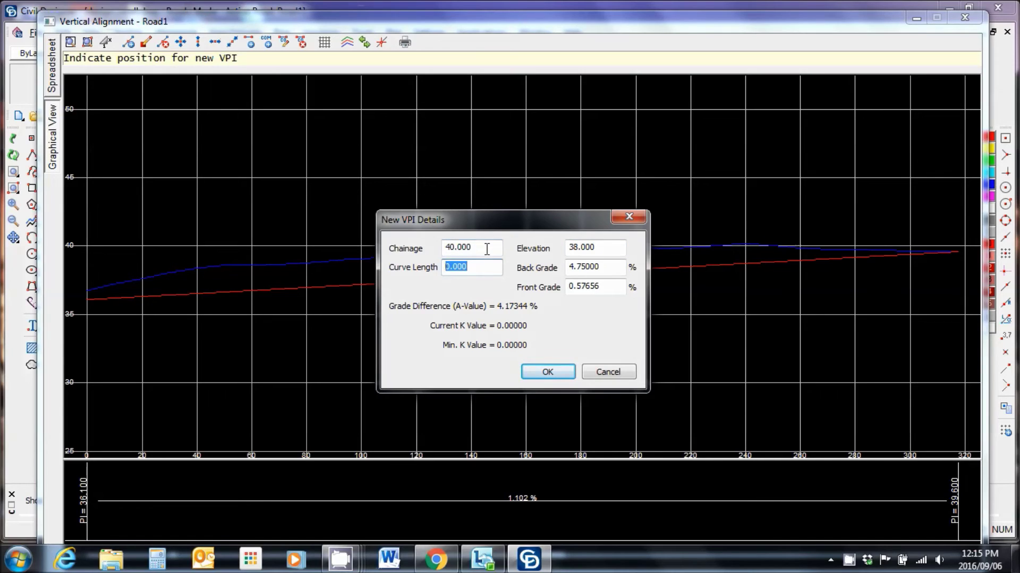
type("20")
left_click(568, 378)
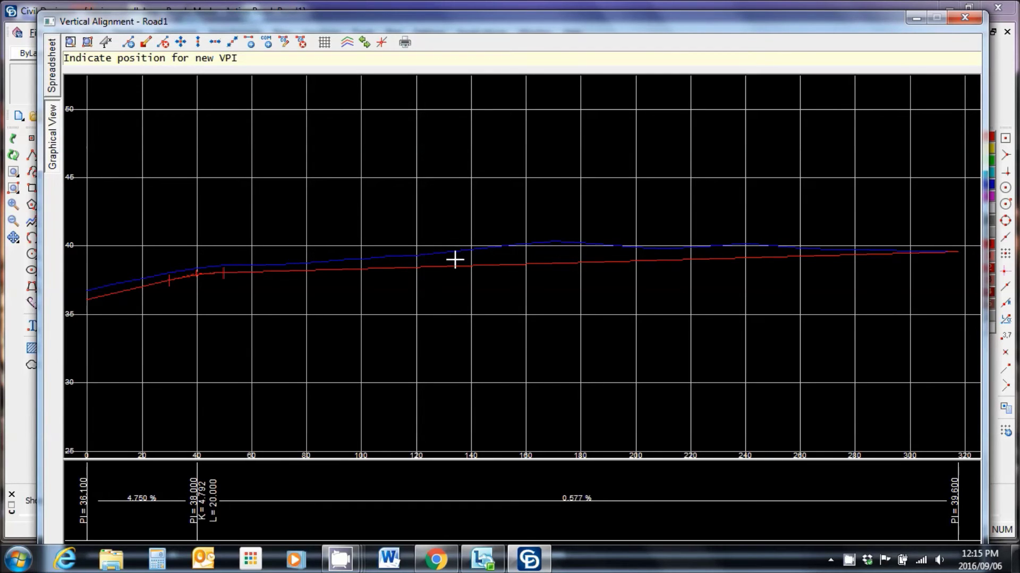
left_click(363, 270)
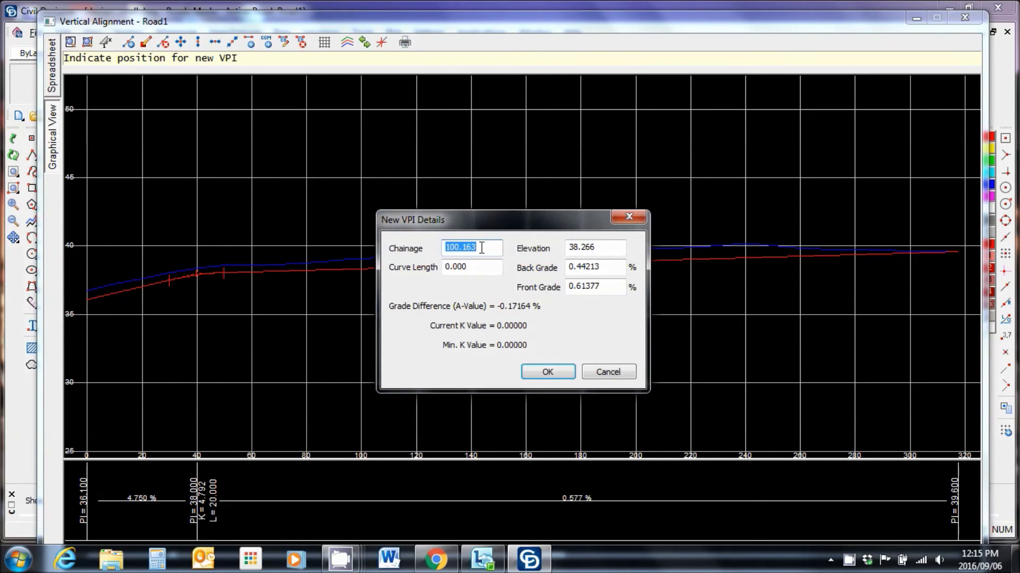
- Enter chainage 100, elevation 38.300 and a 20 m curve length for the second VPI
type("100")
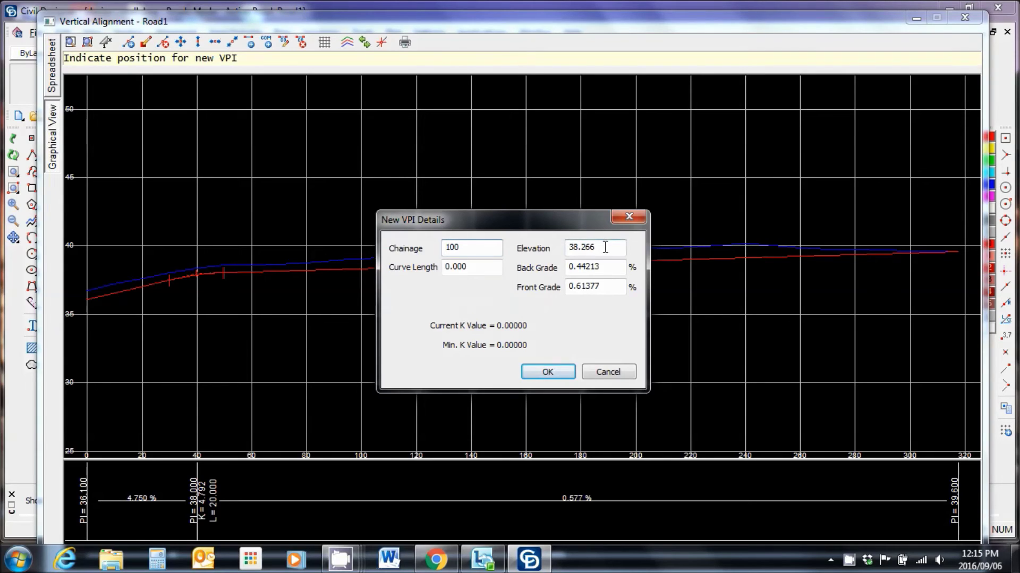
left_click_drag(605, 247, 586, 250)
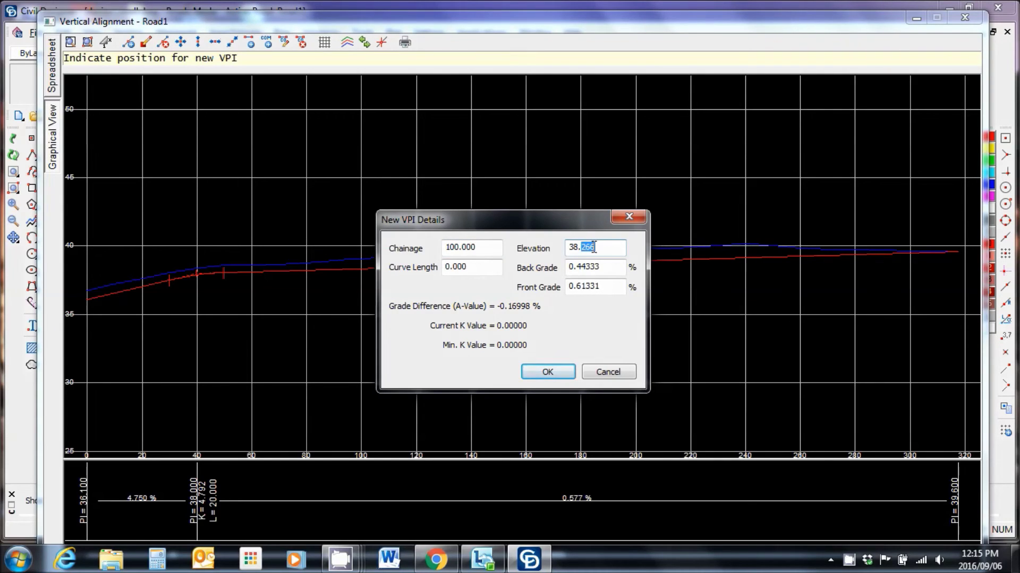
type("3")
key("Tab")
type("20")
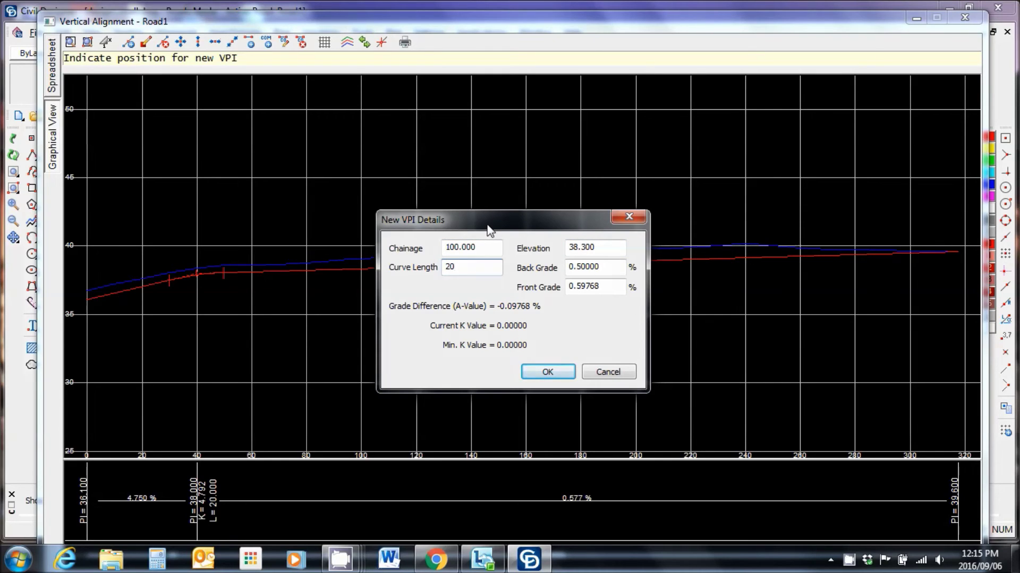
left_click(548, 372)
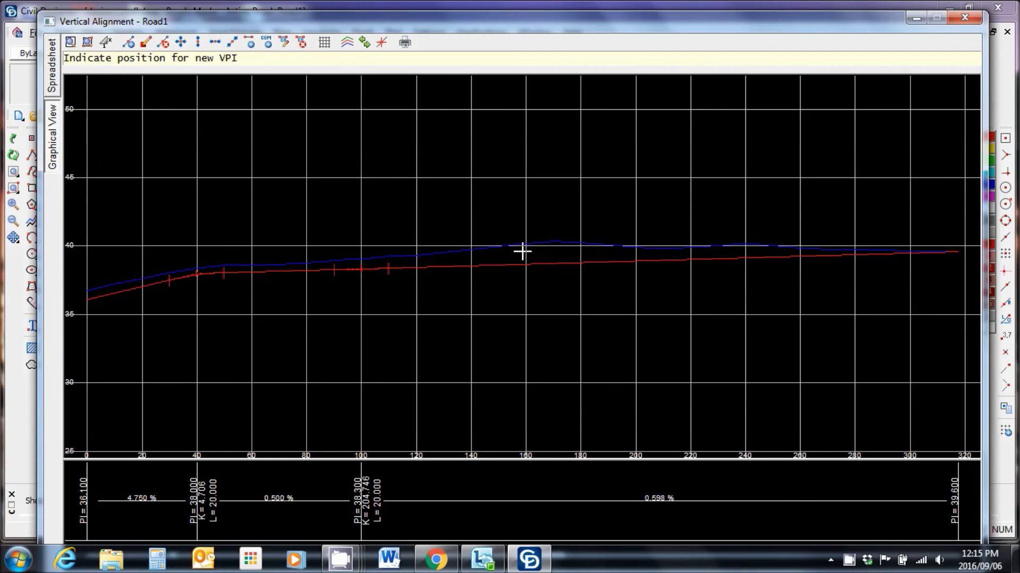
- Place a third VPI on the profile and set its chainage to 170
left_click(555, 236)
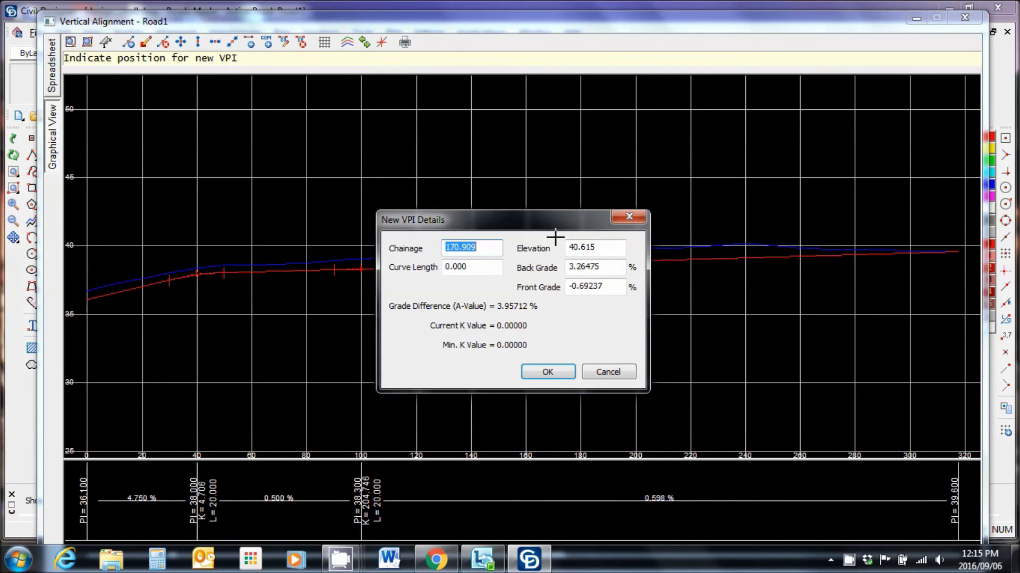
left_click(487, 247)
left_click_drag(485, 247, 435, 247)
key("BackSpace")
type("170")
- Give the chainage 170 VPI elevation 40.800 and a 60 m curve, then review the five-VPI table
left_click(596, 248)
left_click_drag(595, 248, 586, 251)
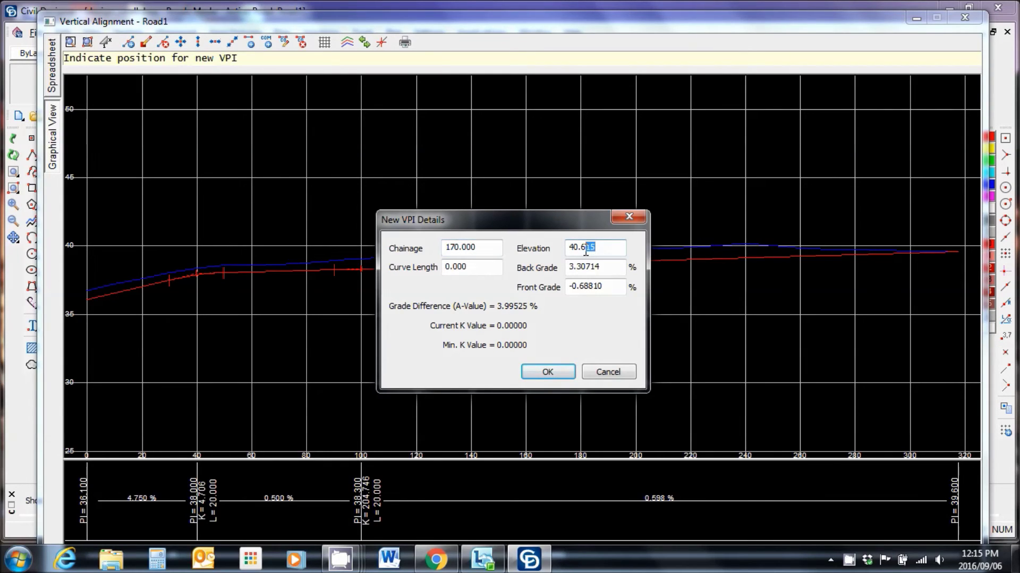
type("8")
left_click(467, 266)
left_click_drag(467, 267, 446, 267)
type("60")
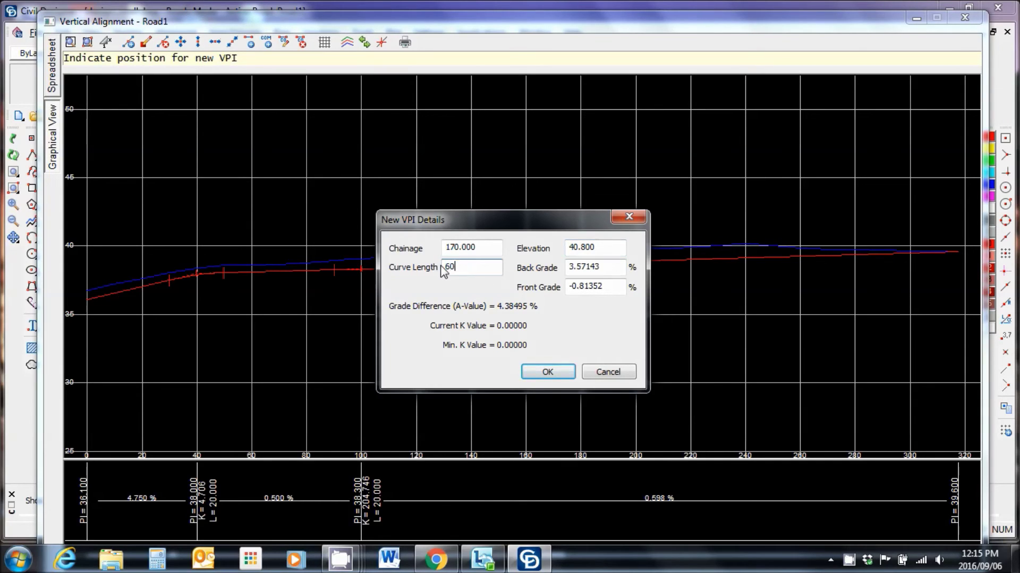
left_click(547, 371)
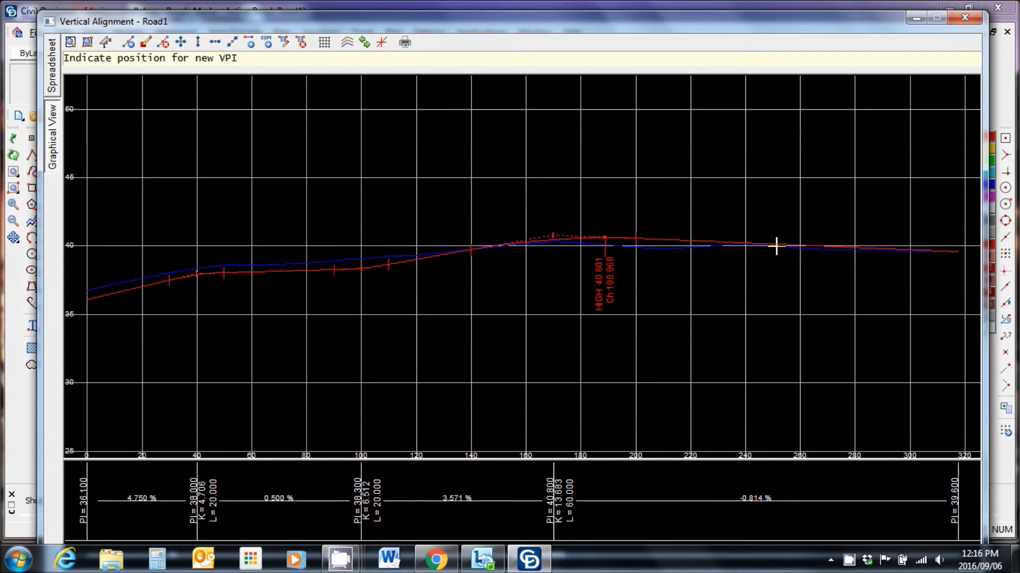
left_click(56, 84)
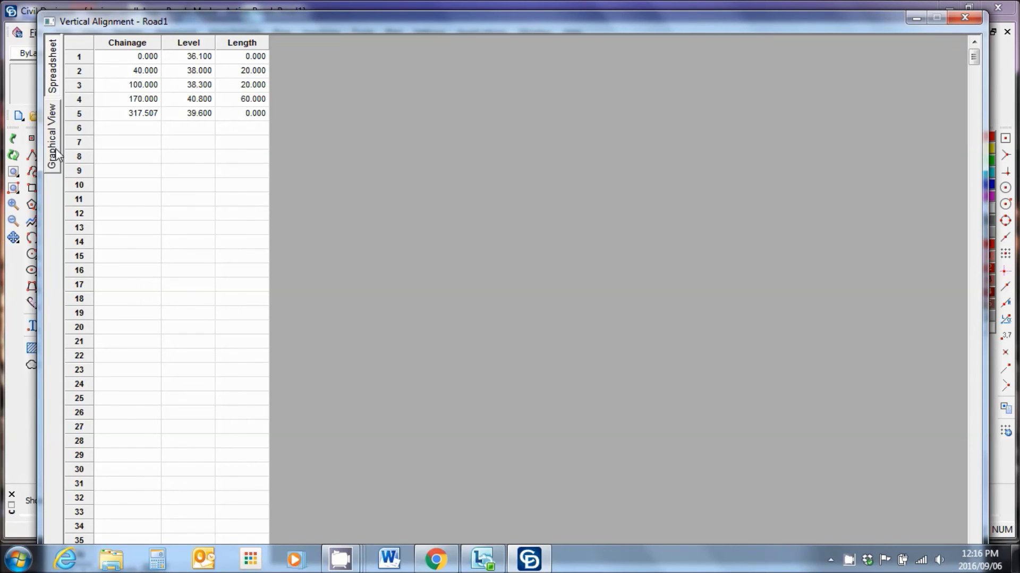
- Close the Vertical Alignment window, saving the Road1 profile changes
left_click(964, 19)
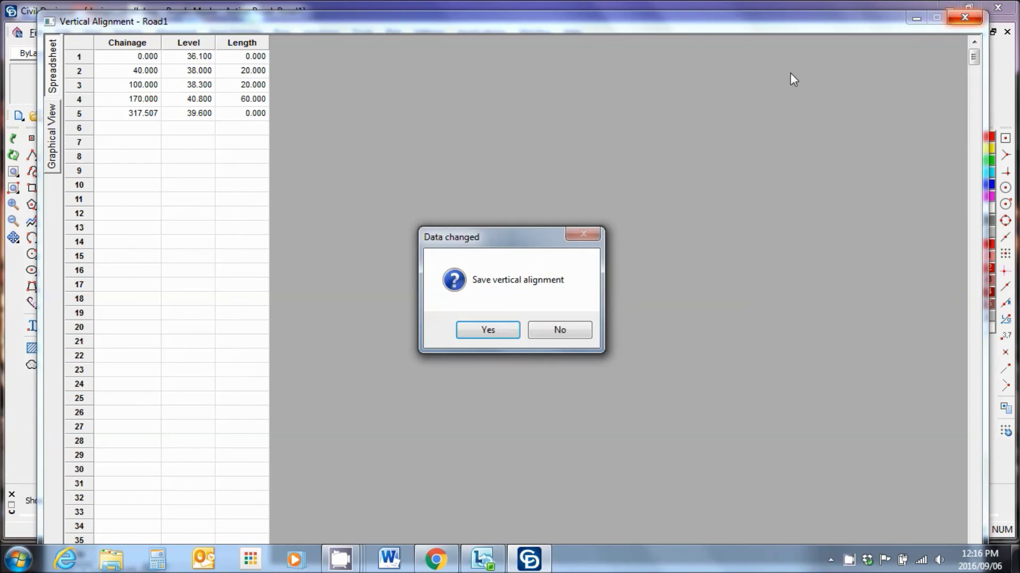
left_click(510, 332)
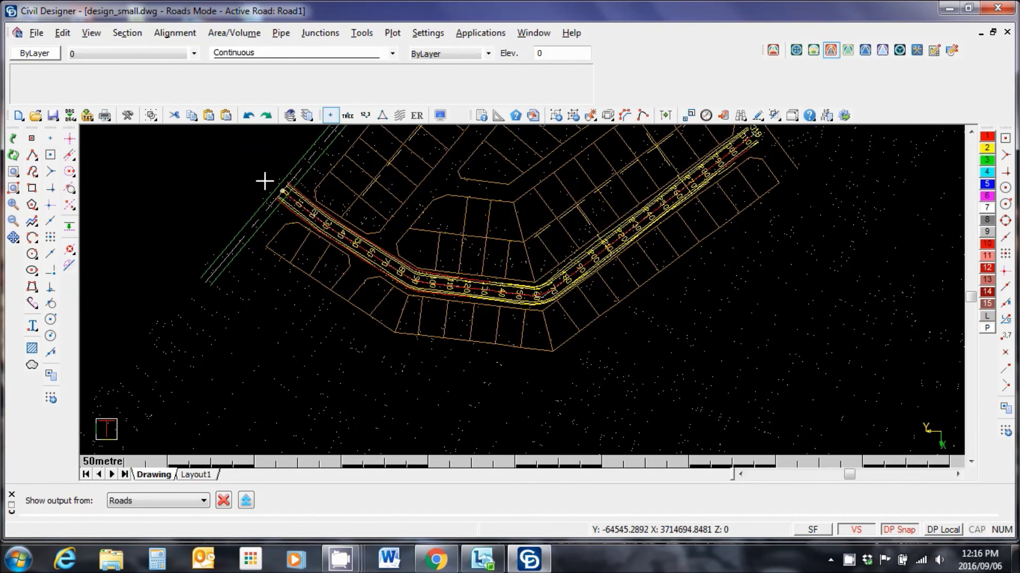
scroll(269, 181, "up", 2)
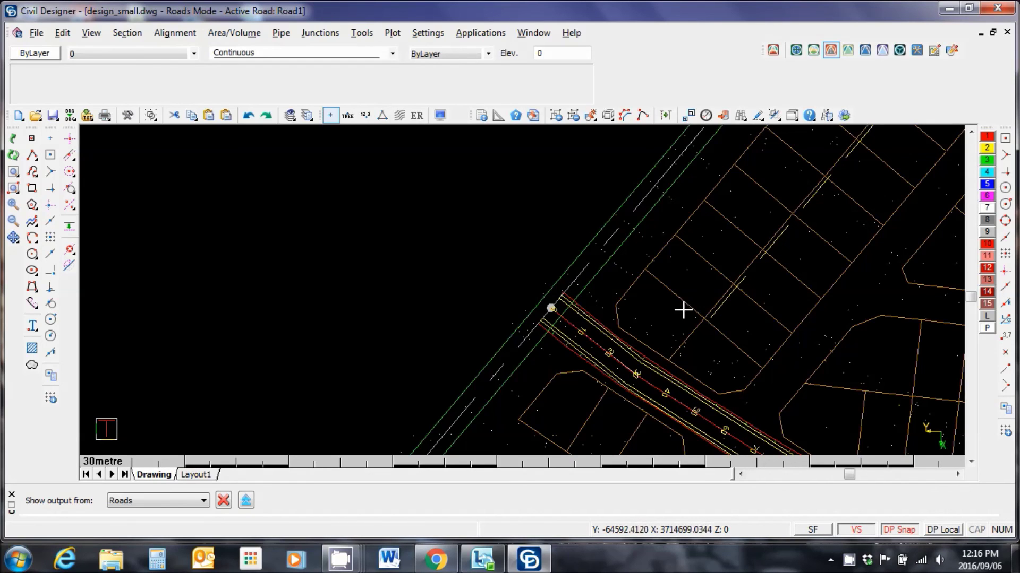
scroll(705, 337, "down", 2)
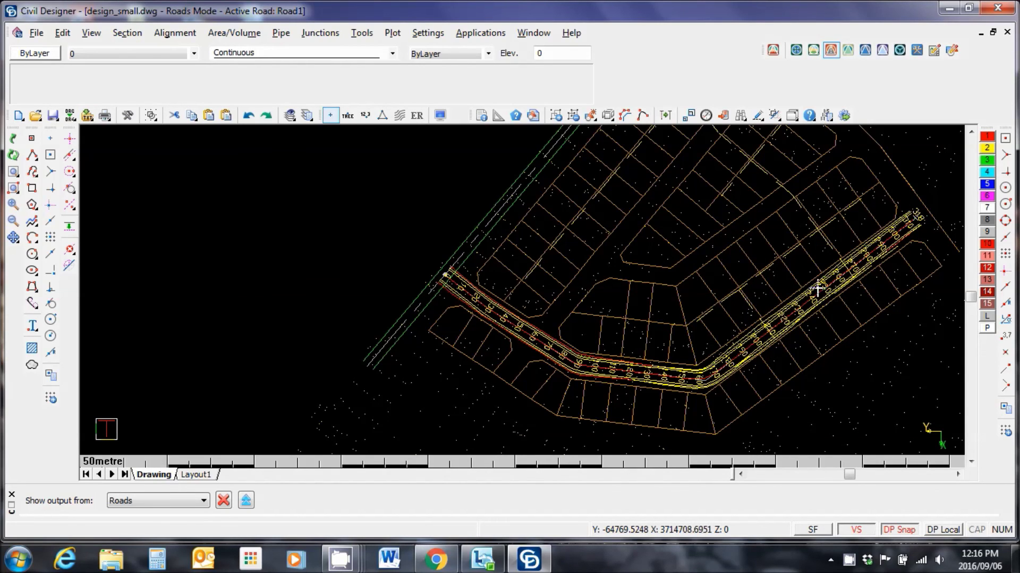
scroll(815, 282, "up", 2)
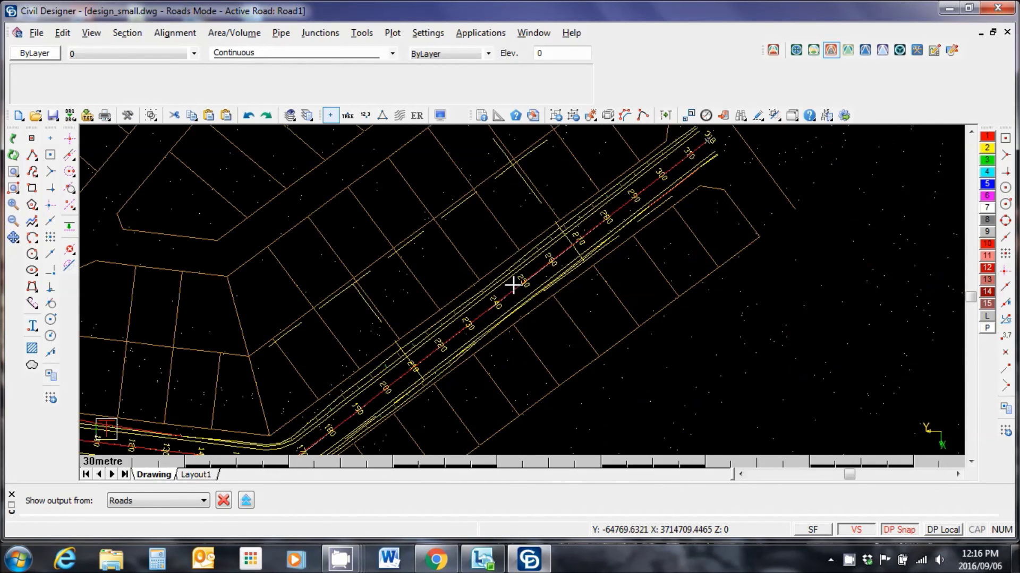